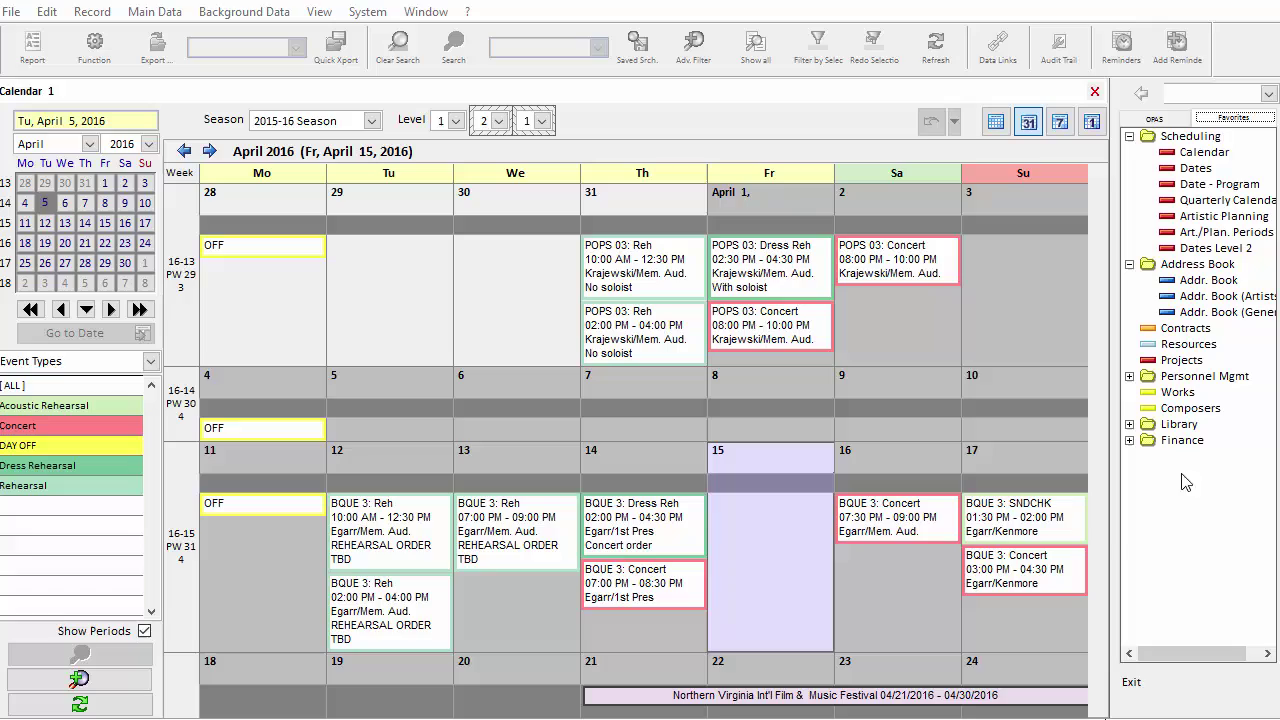
Open the Edit Preferences window
left_click(1197, 98)
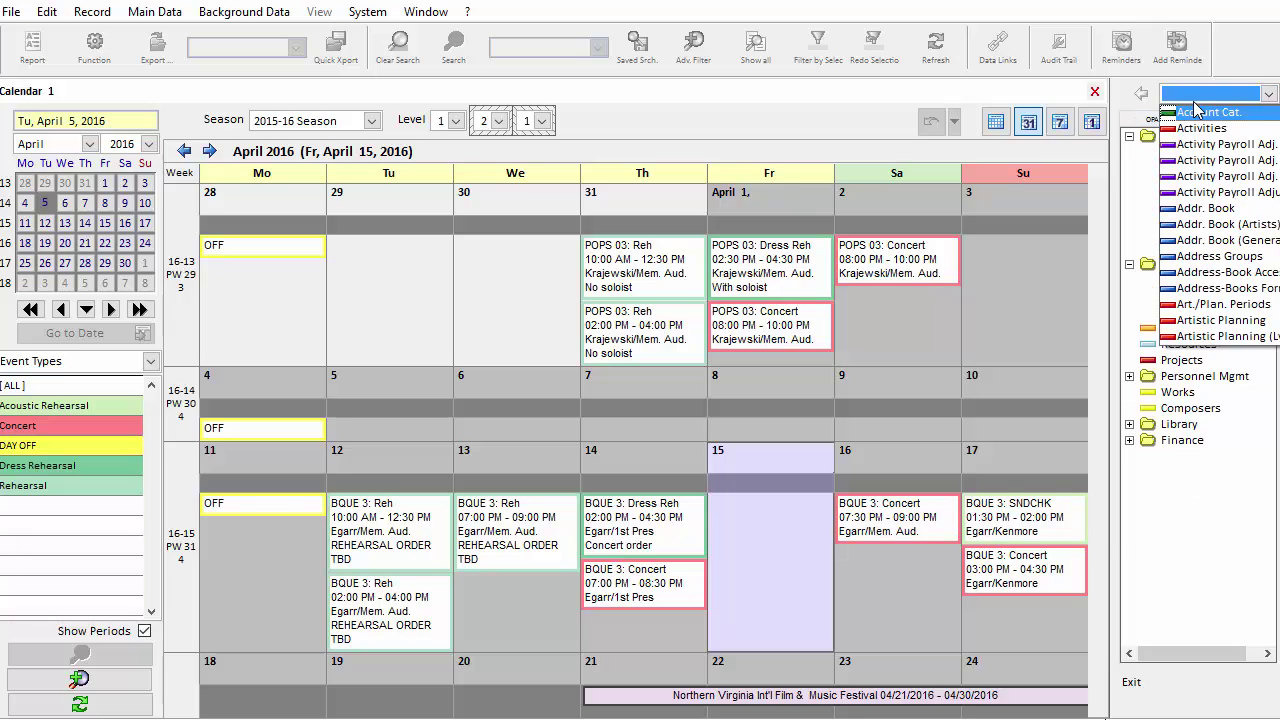
key("e")
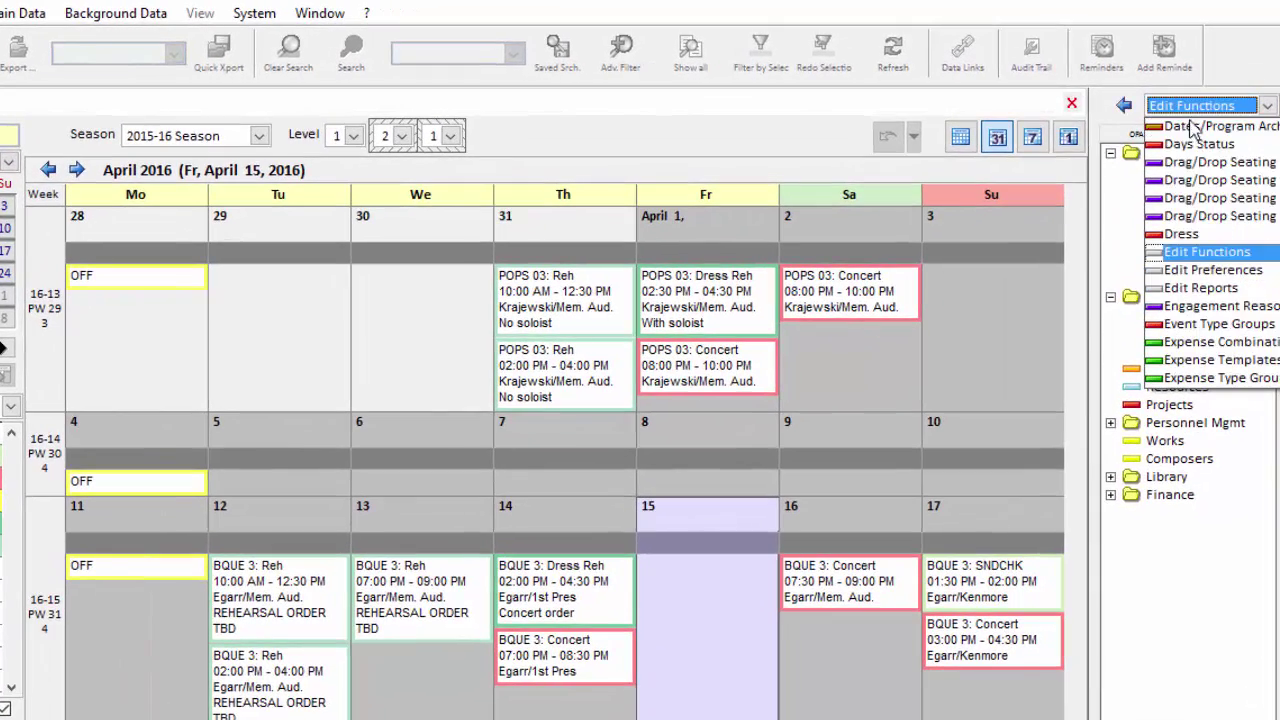
left_click(1222, 270)
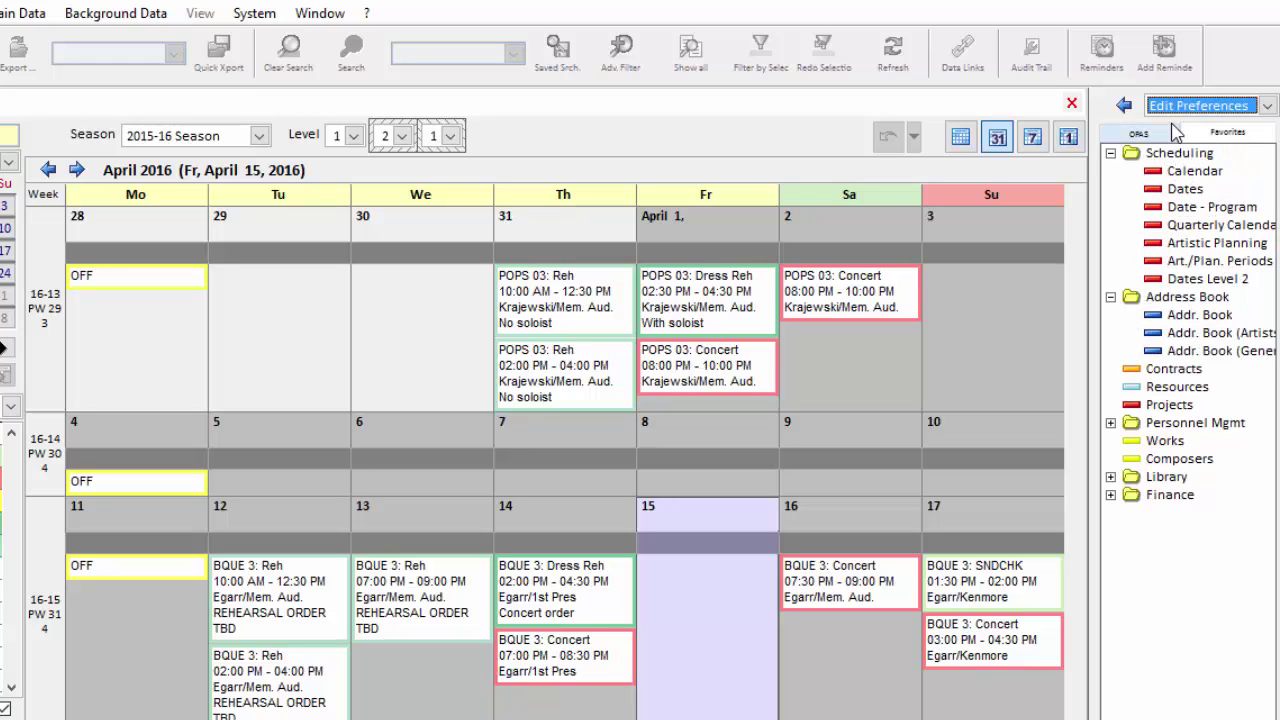
left_click(1125, 107)
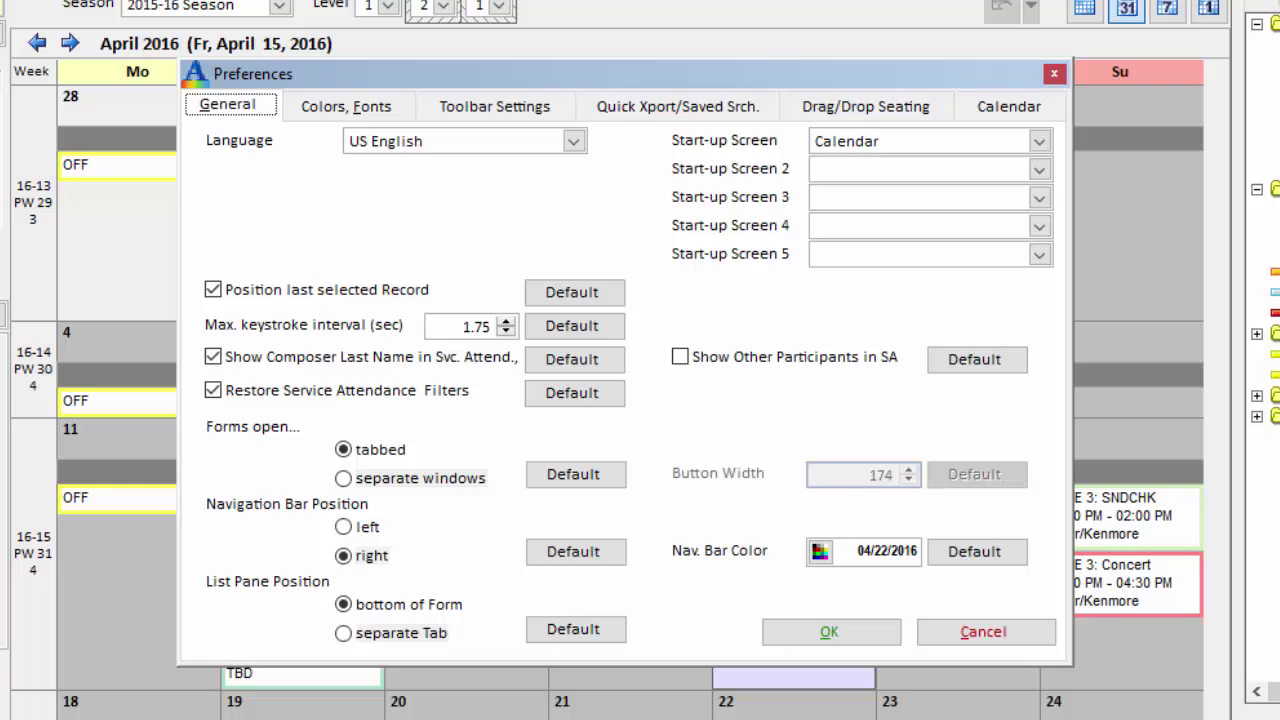
Review the available interface languages without changing US English, and go to the maximum keystroke interval setting
left_click(470, 142)
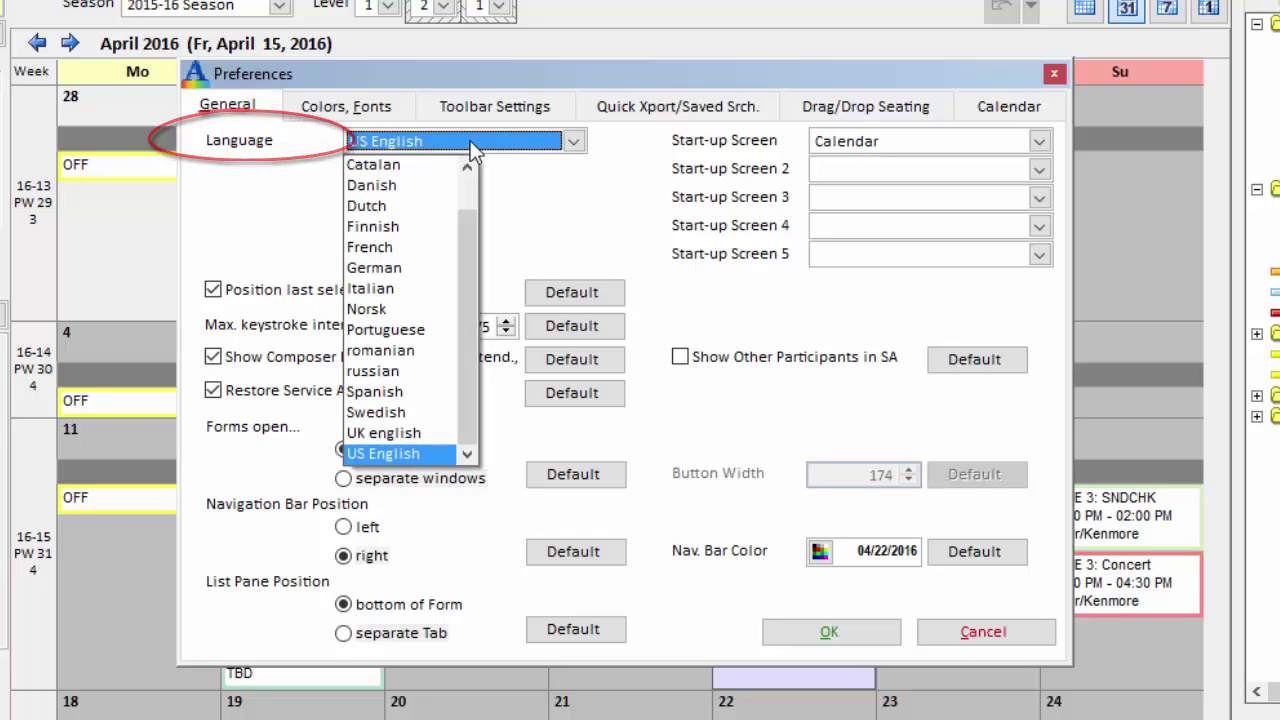
left_click(471, 147)
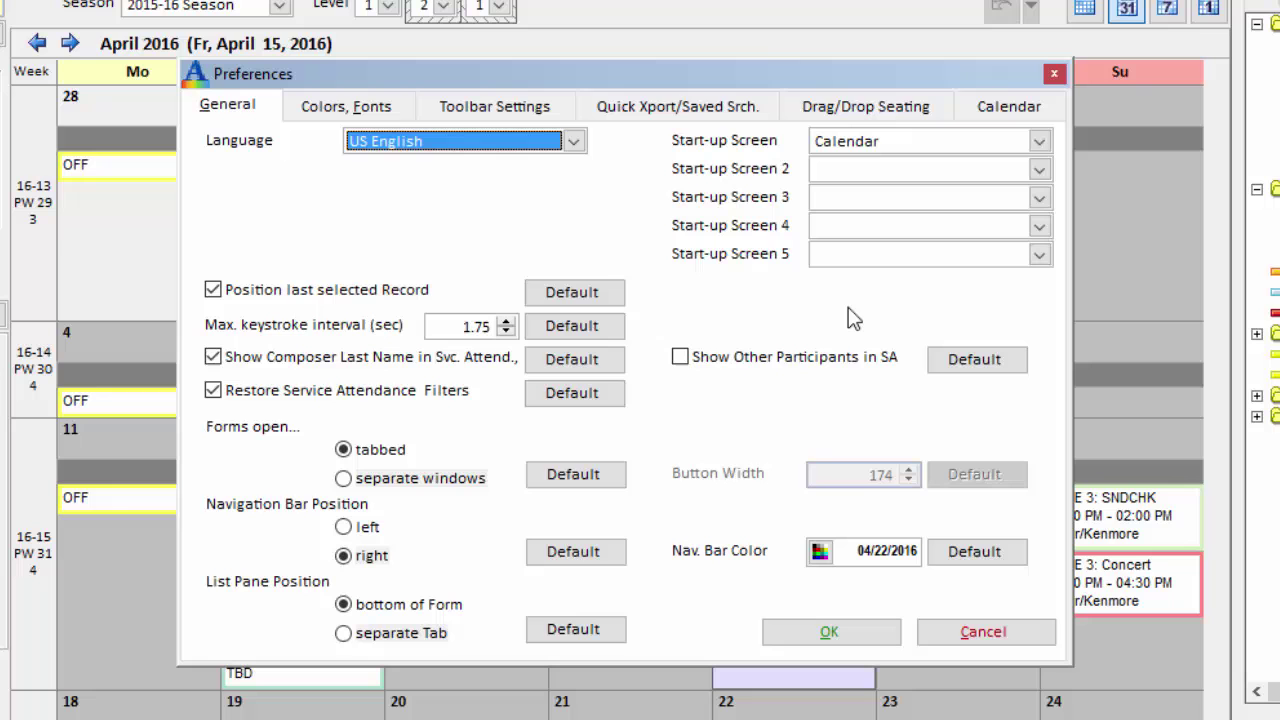
left_click(462, 326)
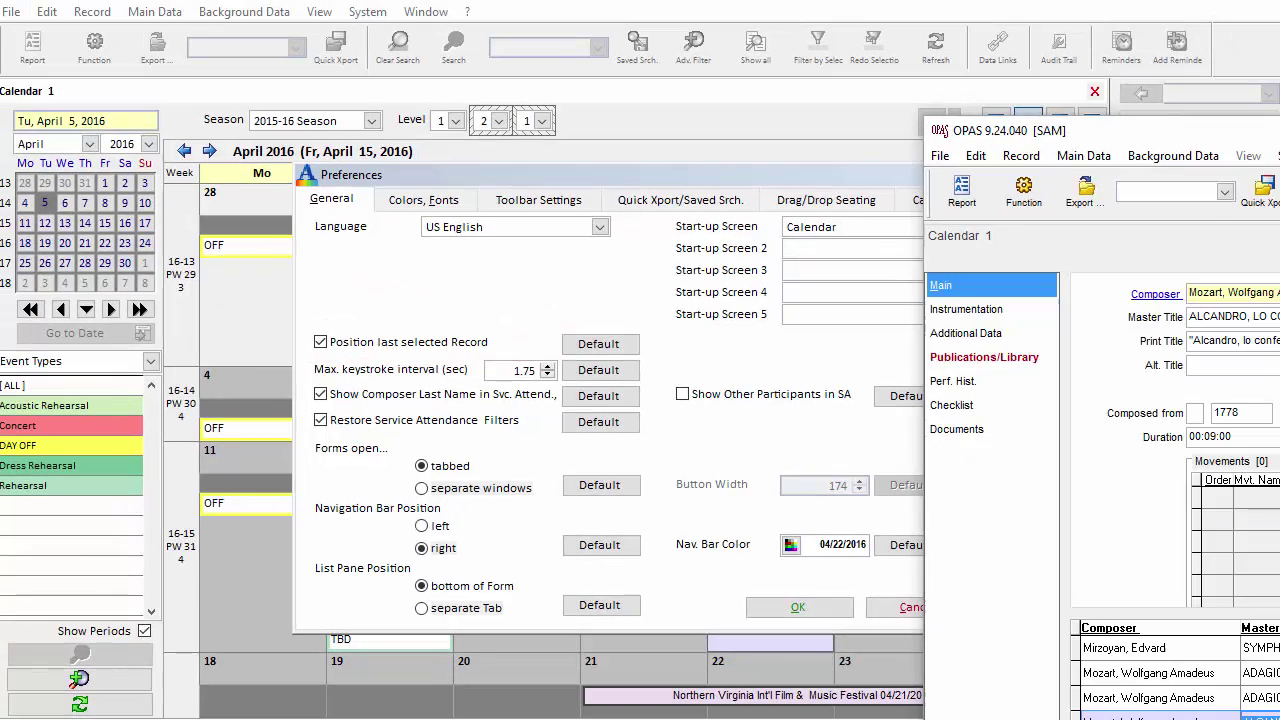
Bring the Works window into view and jump to the first composer in the list starting with "br"
left_click_drag(1279, 138, 612, 18)
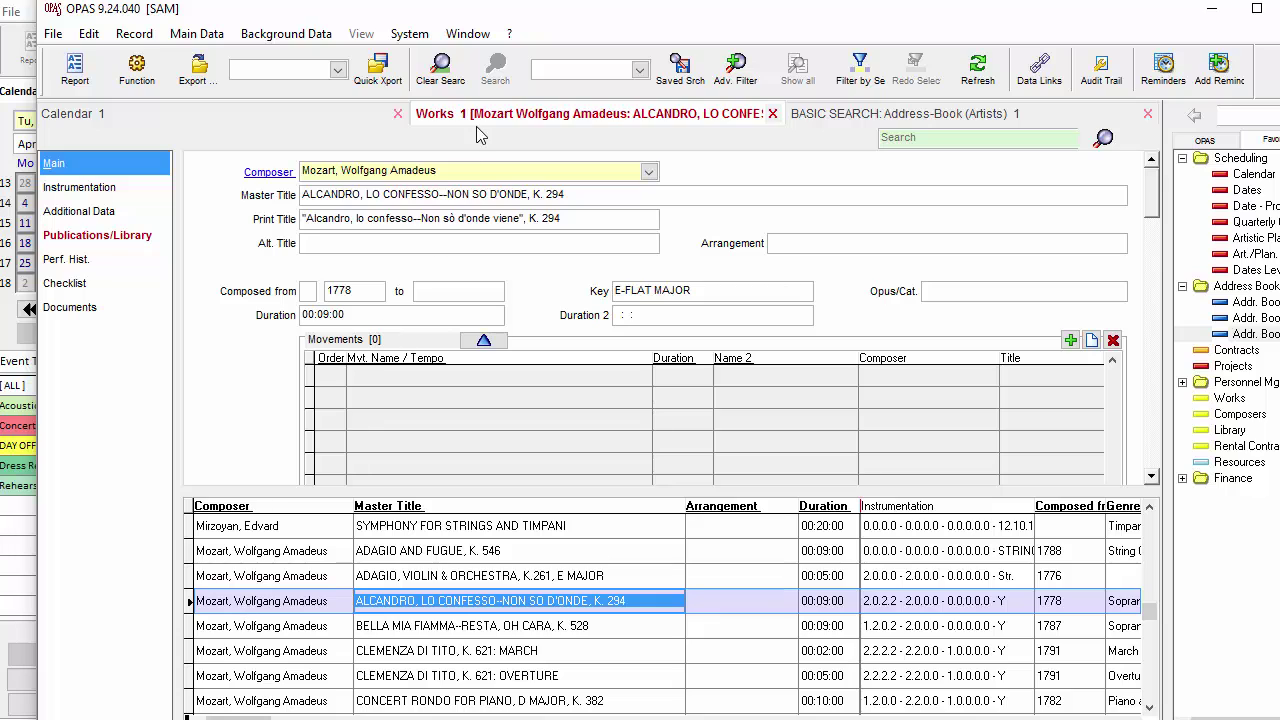
left_click(233, 603)
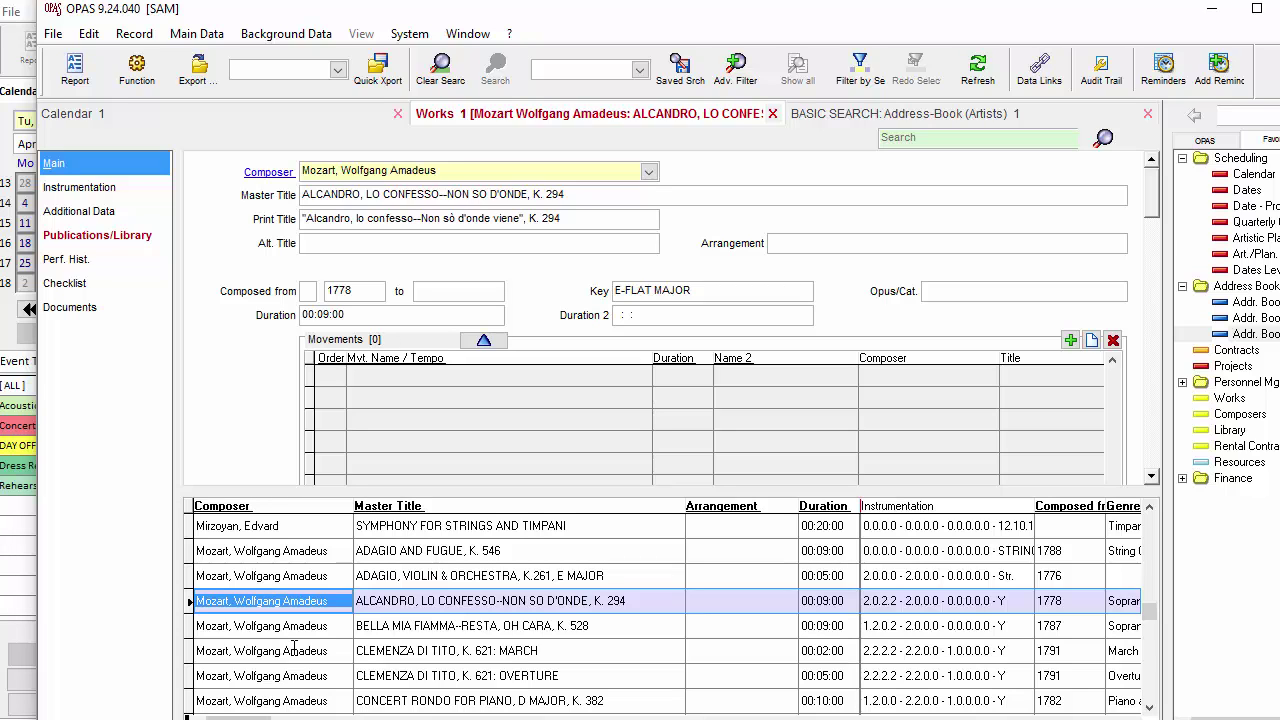
type("br")
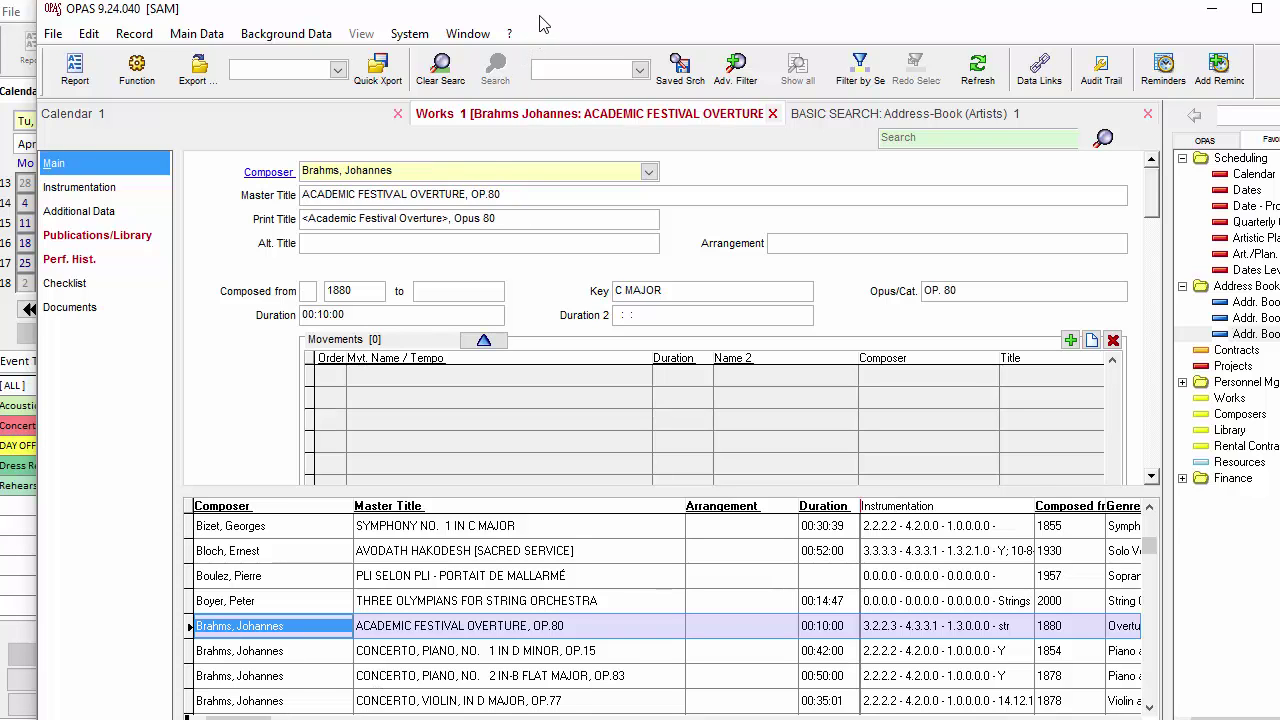
left_click_drag(544, 14, 1279, 250)
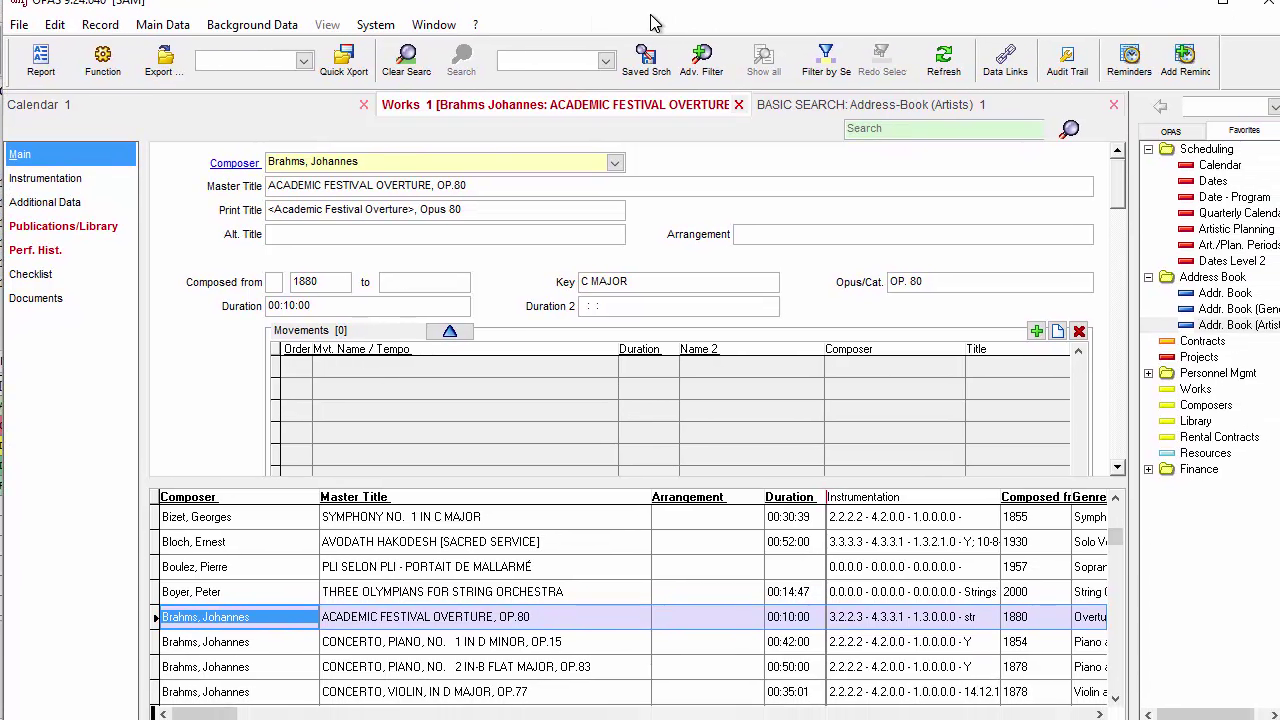
Find "INTERPLAY: THREE VIOLINS AND ORCHESTRA" in the Works list and display its record above the list
scroll(412, 565, "down", 3)
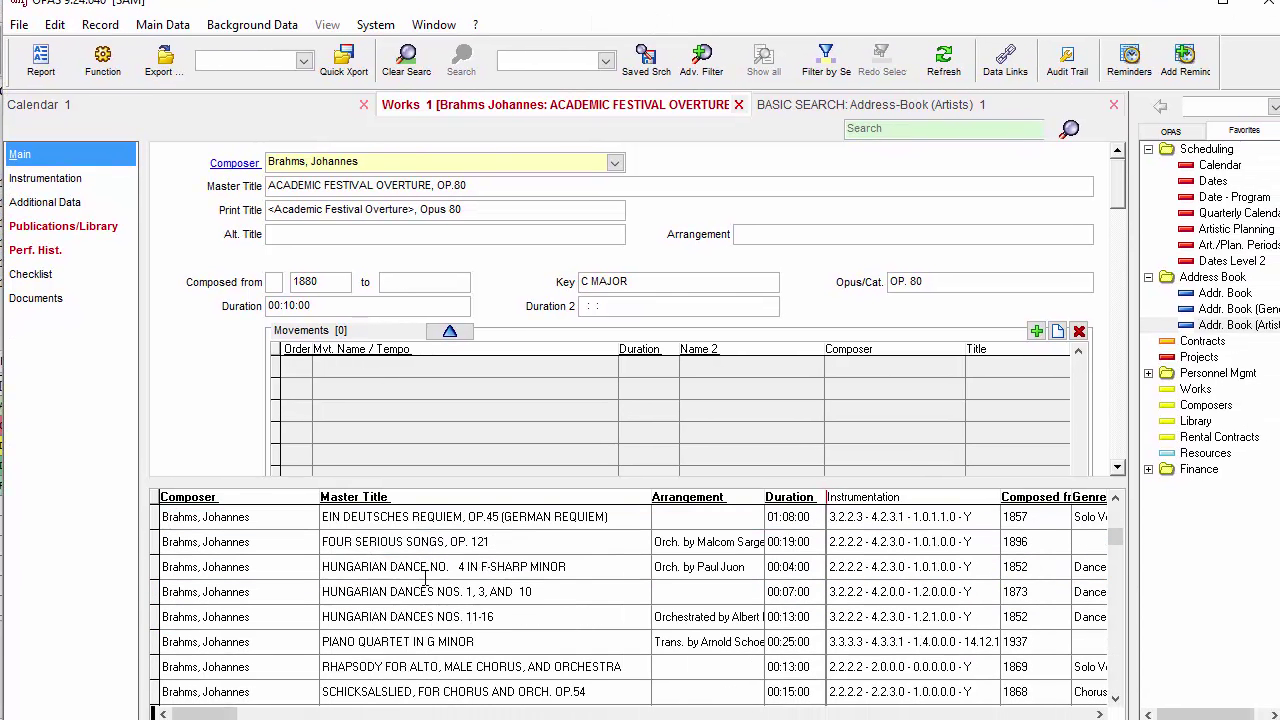
scroll(425, 576, "down", 2)
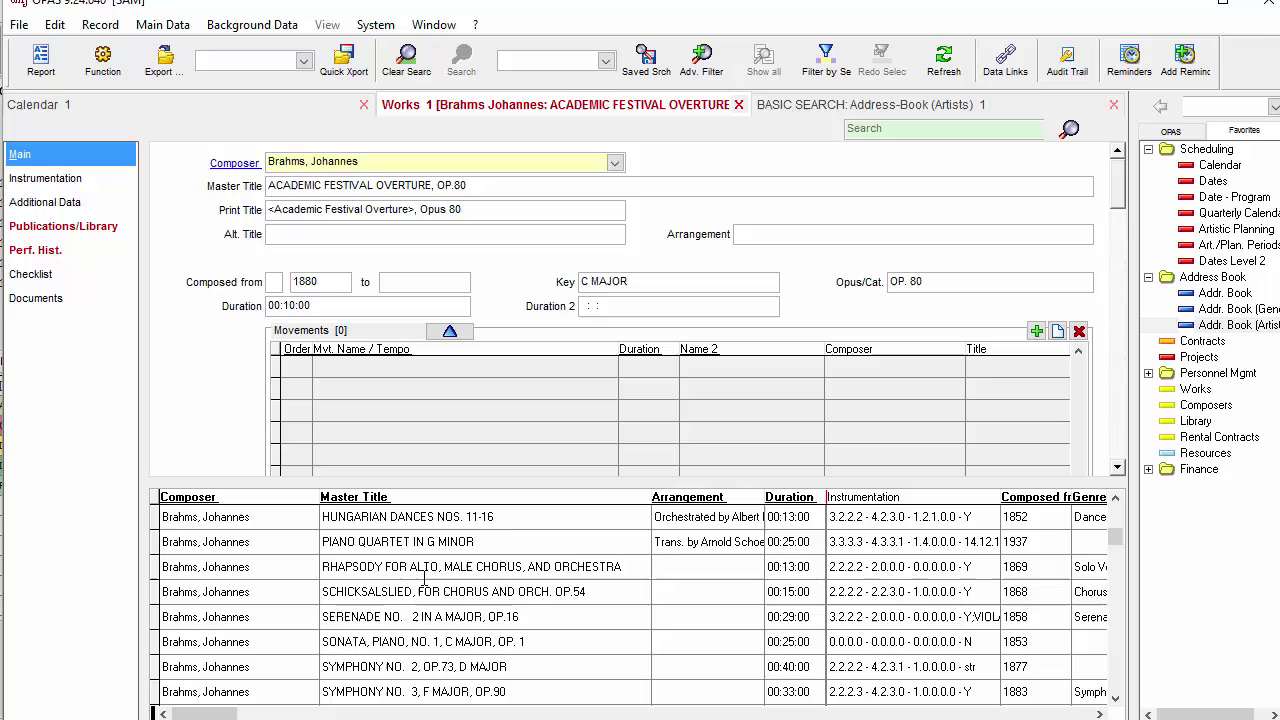
scroll(425, 576, "down", 4)
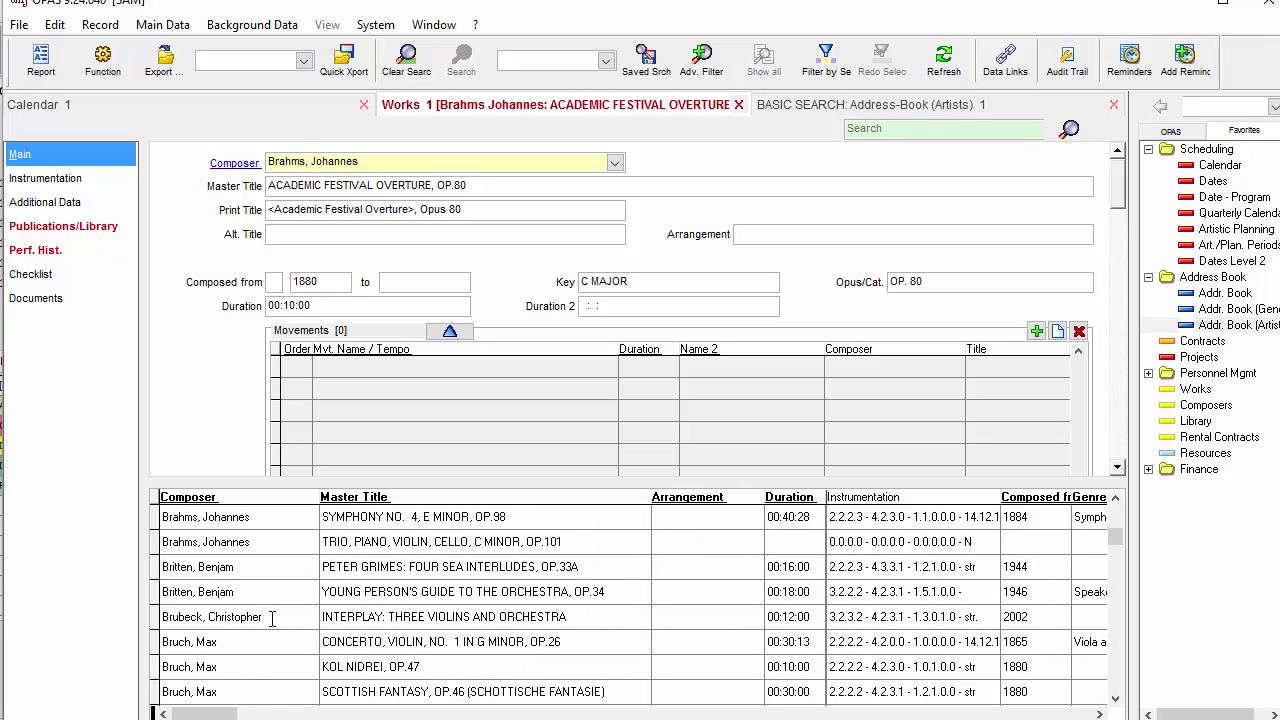
left_click(271, 617)
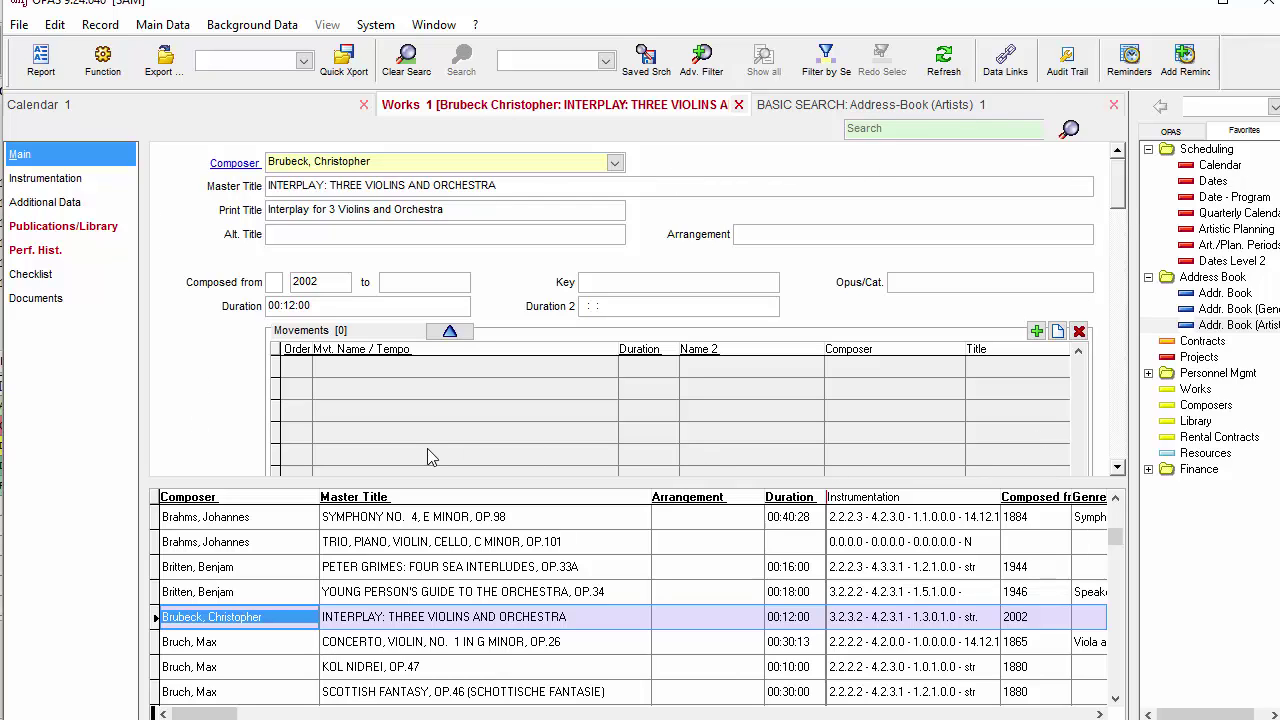
Search the Address-Book (Artists) for "g"
left_click(822, 106)
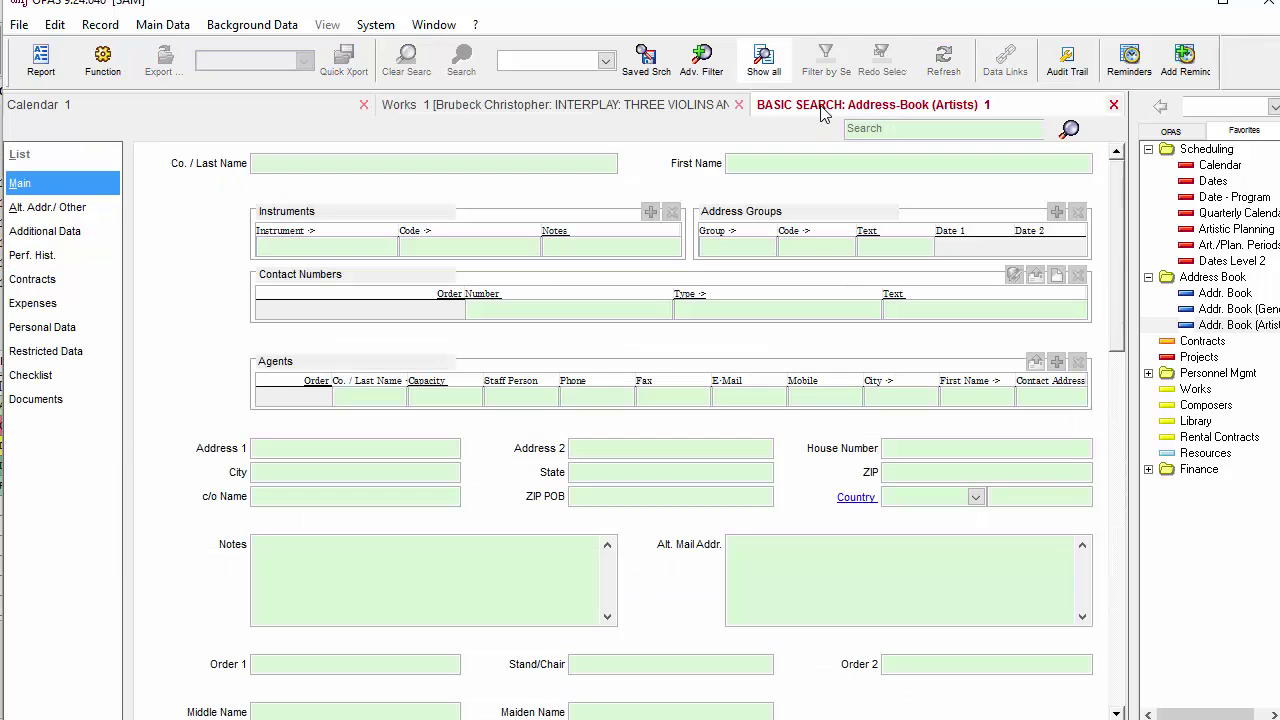
left_click(887, 130)
mouse_move(921, 136)
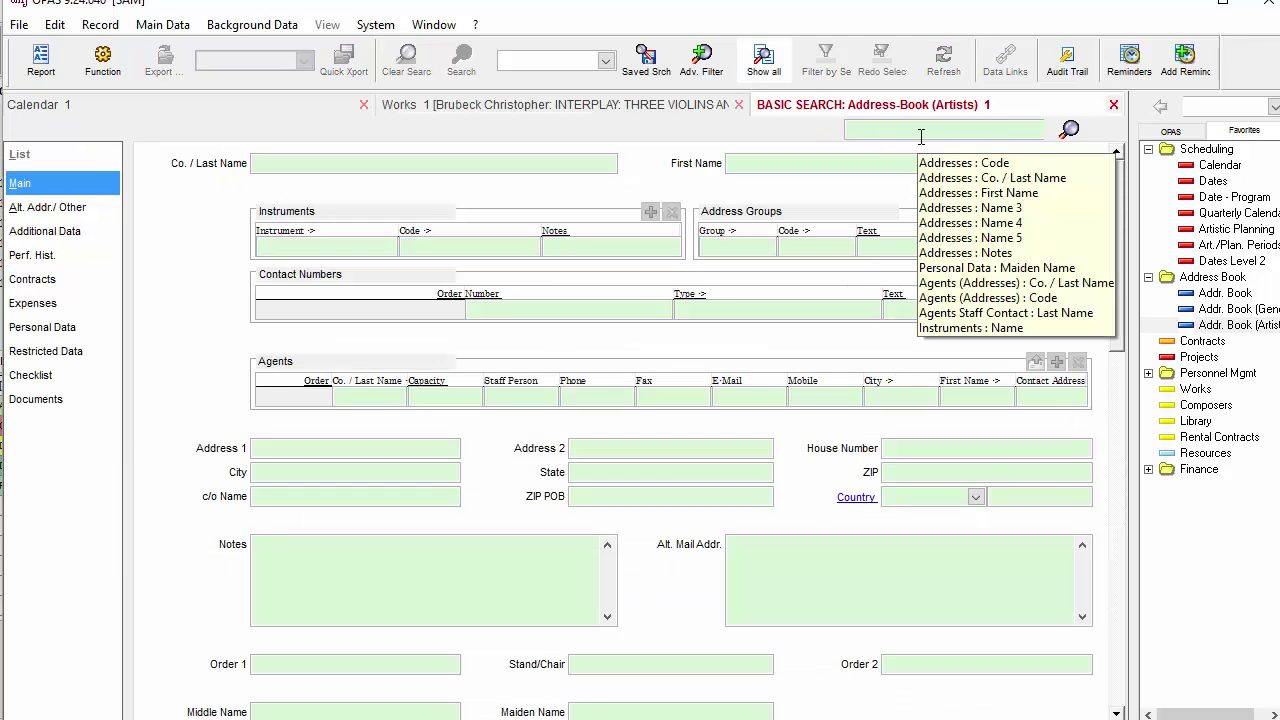
type("g")
key("Return")
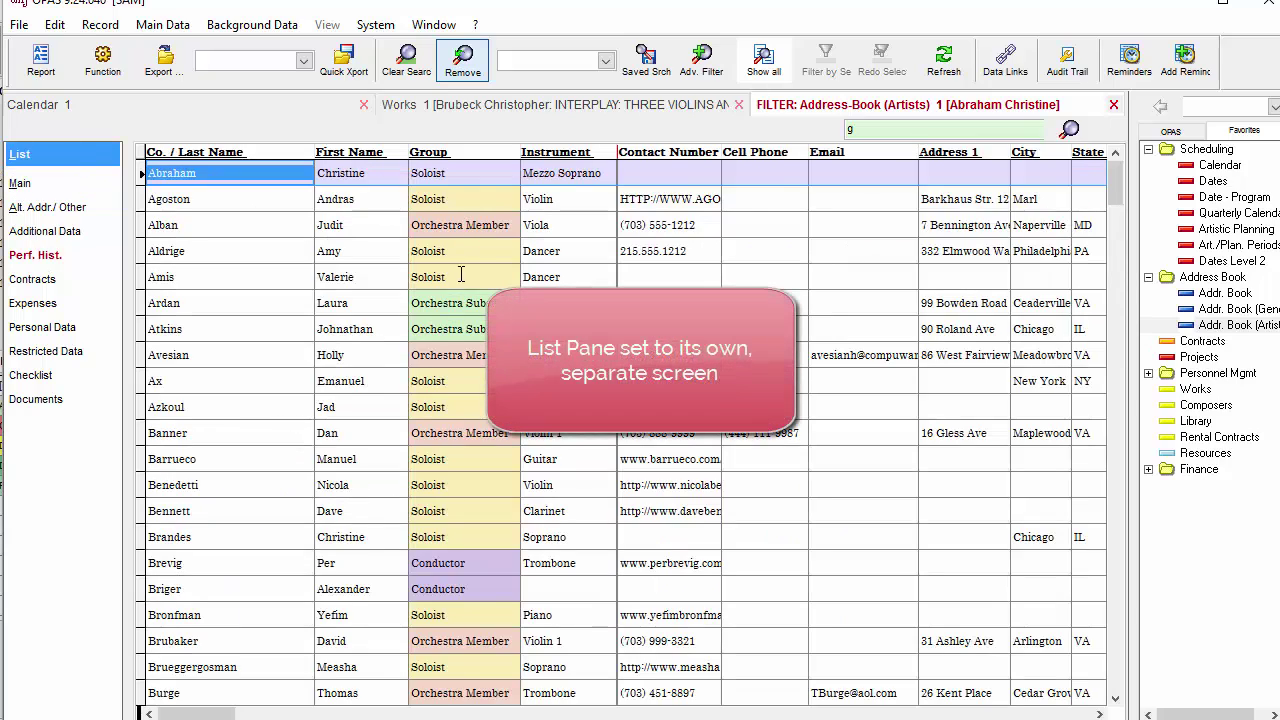
Select the double bass orchestra member in the artist list, view the record's main details and return to the list
scroll(470, 381, "down", 8)
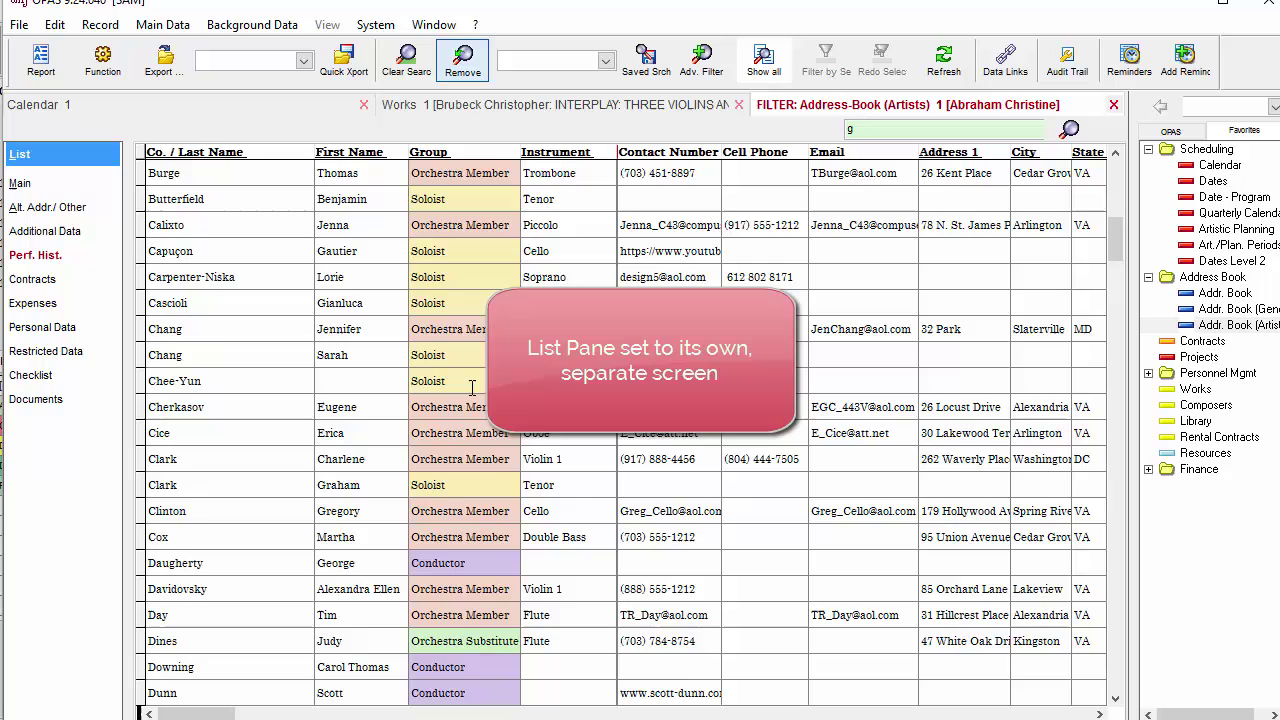
scroll(470, 381, "down", 2)
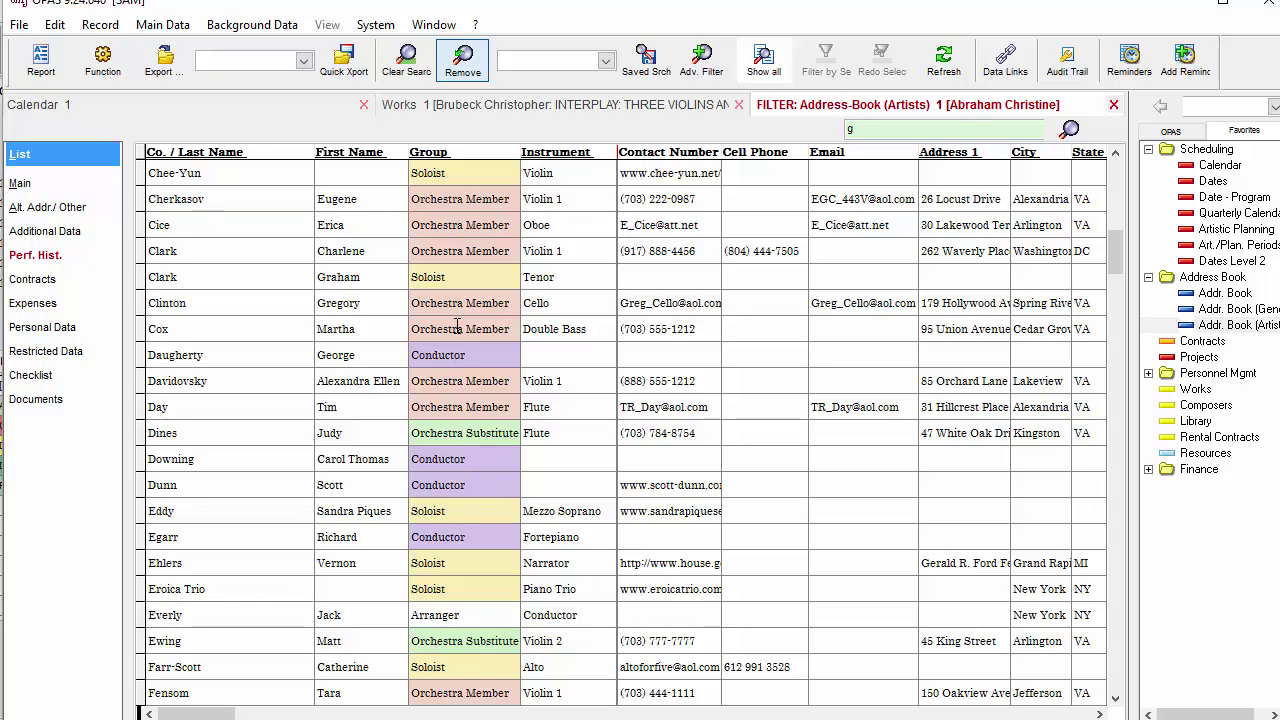
left_click(456, 328)
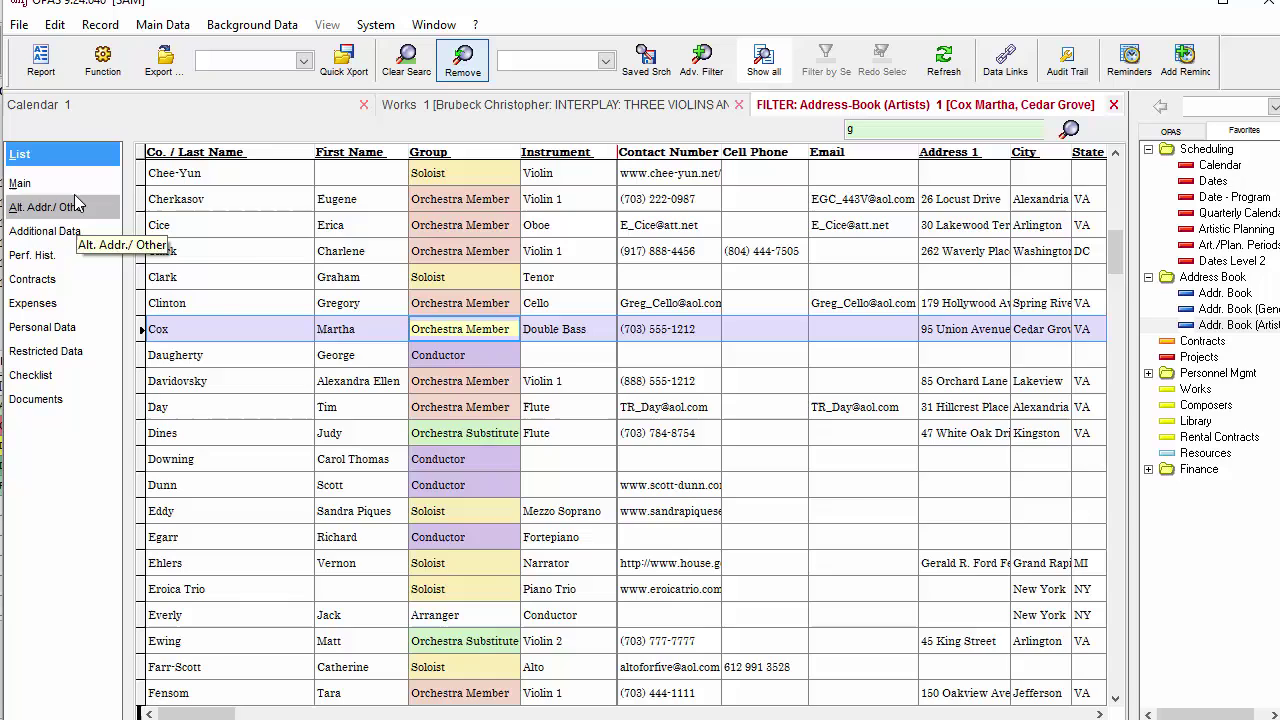
left_click(22, 183)
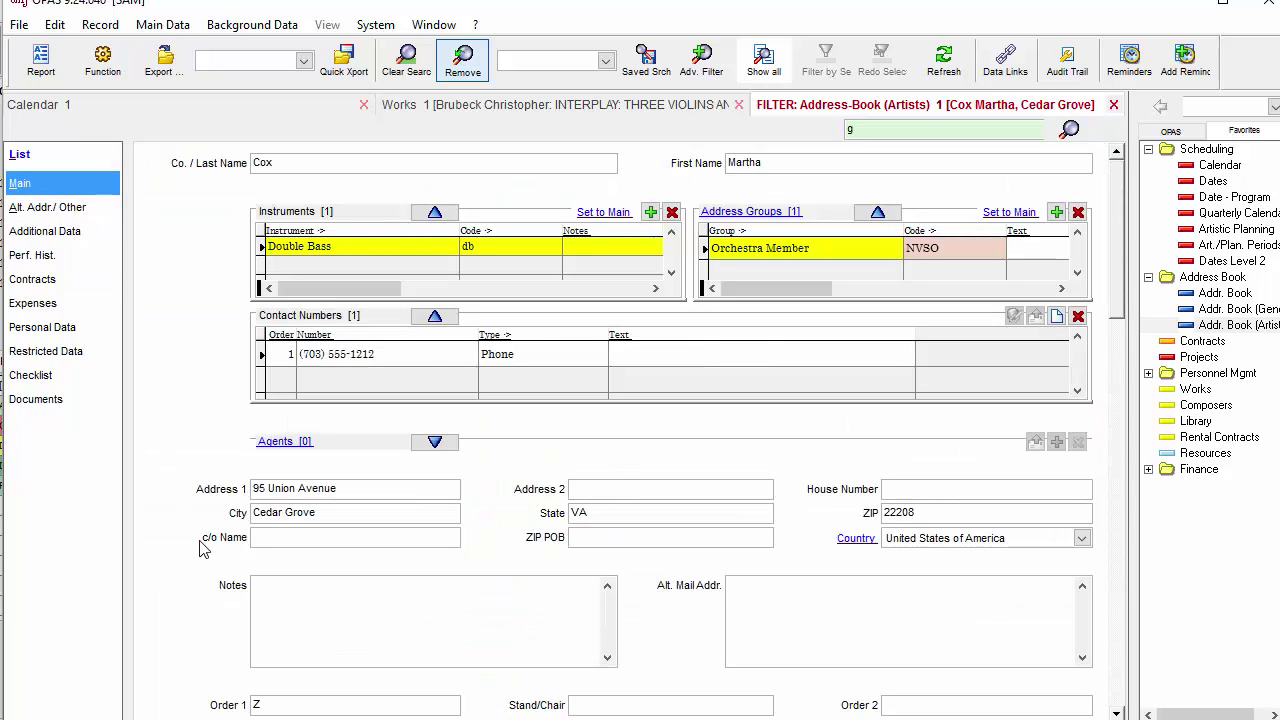
left_click(74, 157)
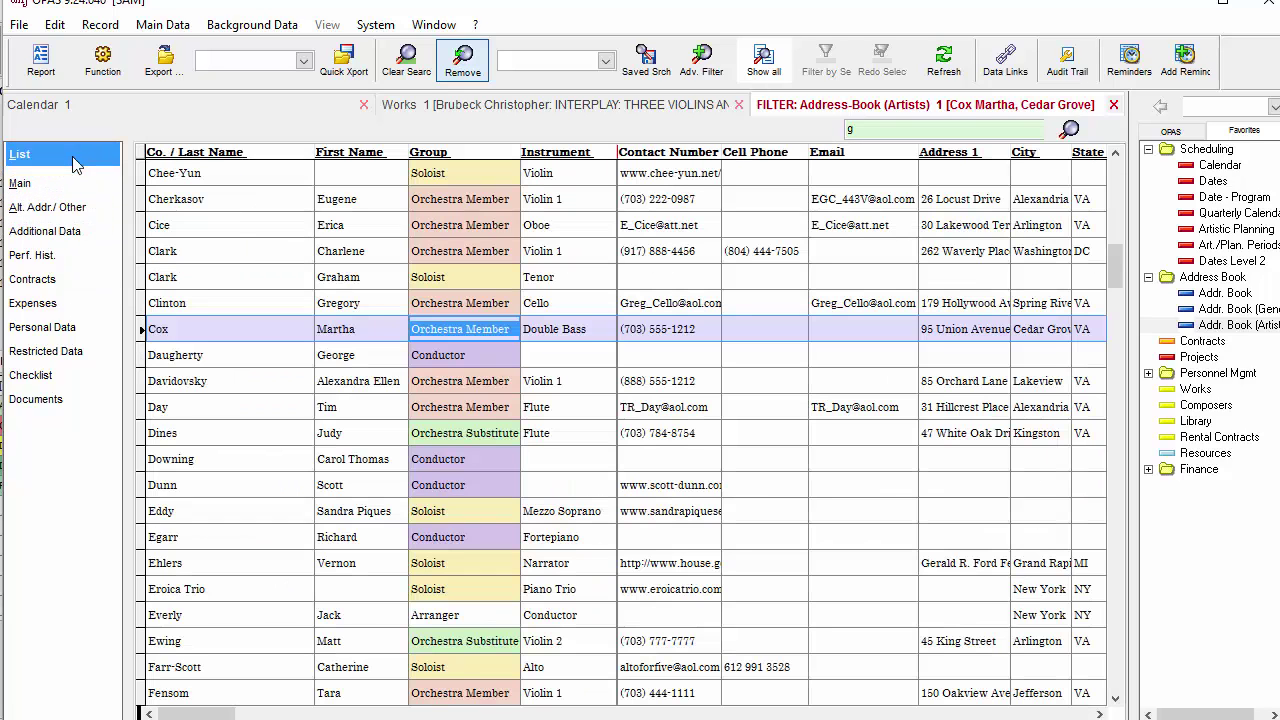
Display the "SYMPHONY NO. 4, E MINOR, OP.98" record in Works, and switch to the Colors, Fonts preferences
left_click(617, 106)
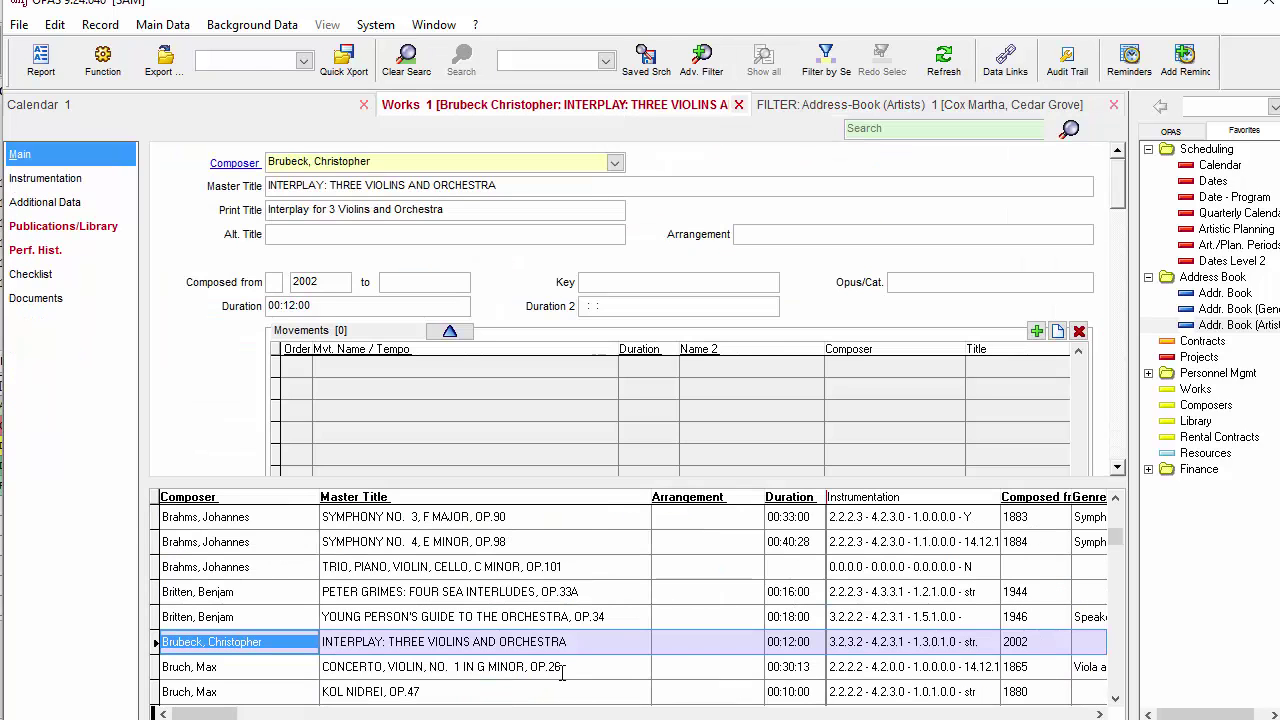
left_click(424, 541)
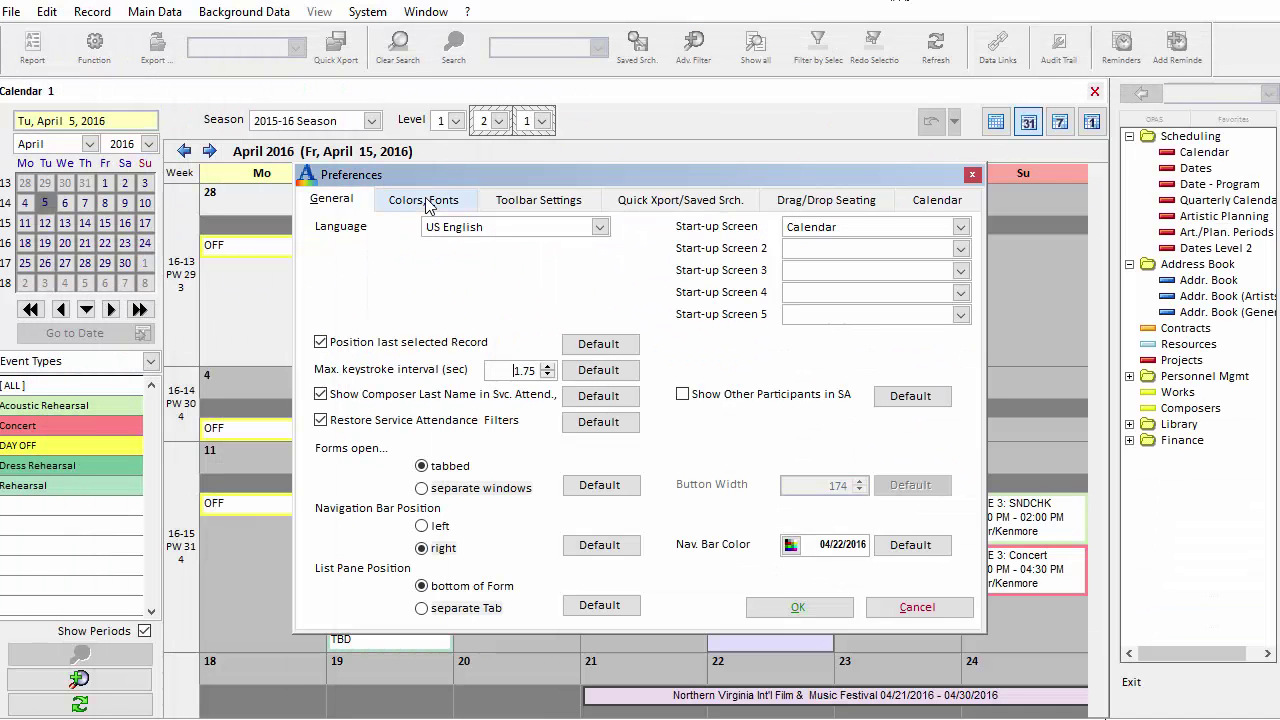
left_click(427, 204)
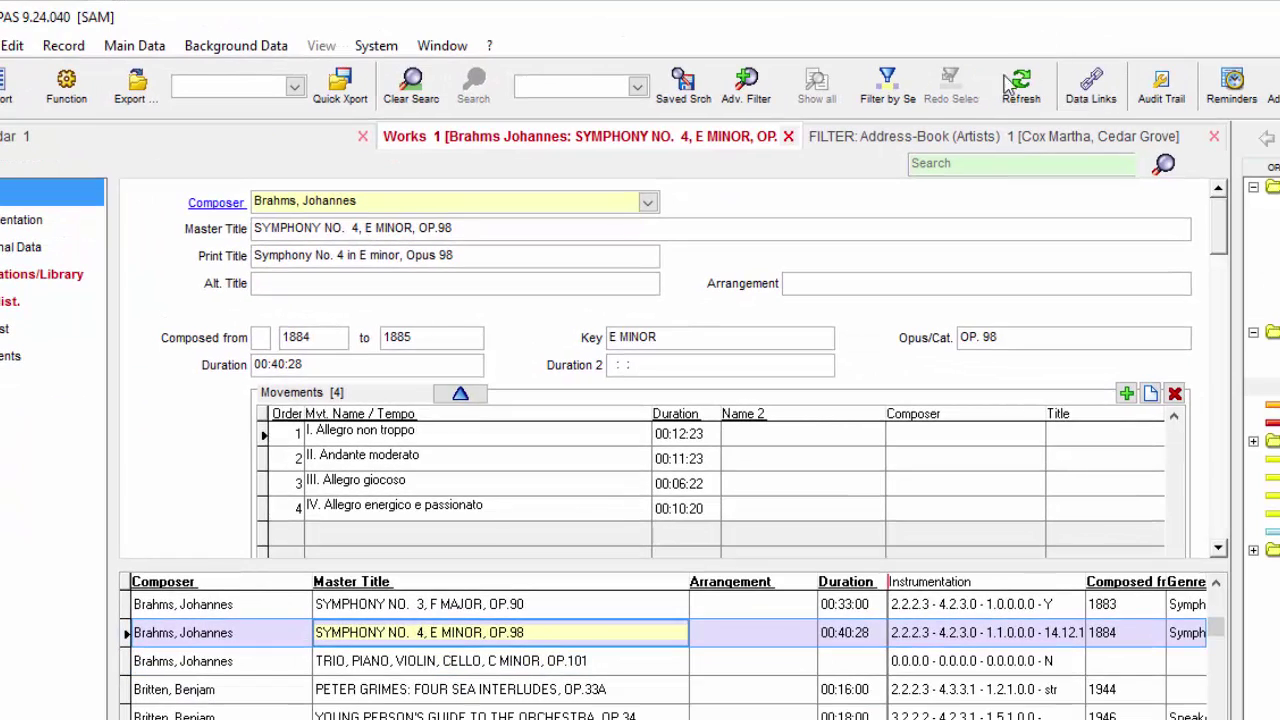
View the main details of the cellist directly above the double bass player in Address-Book (Artists), highlighting the last name and city
left_click(873, 138)
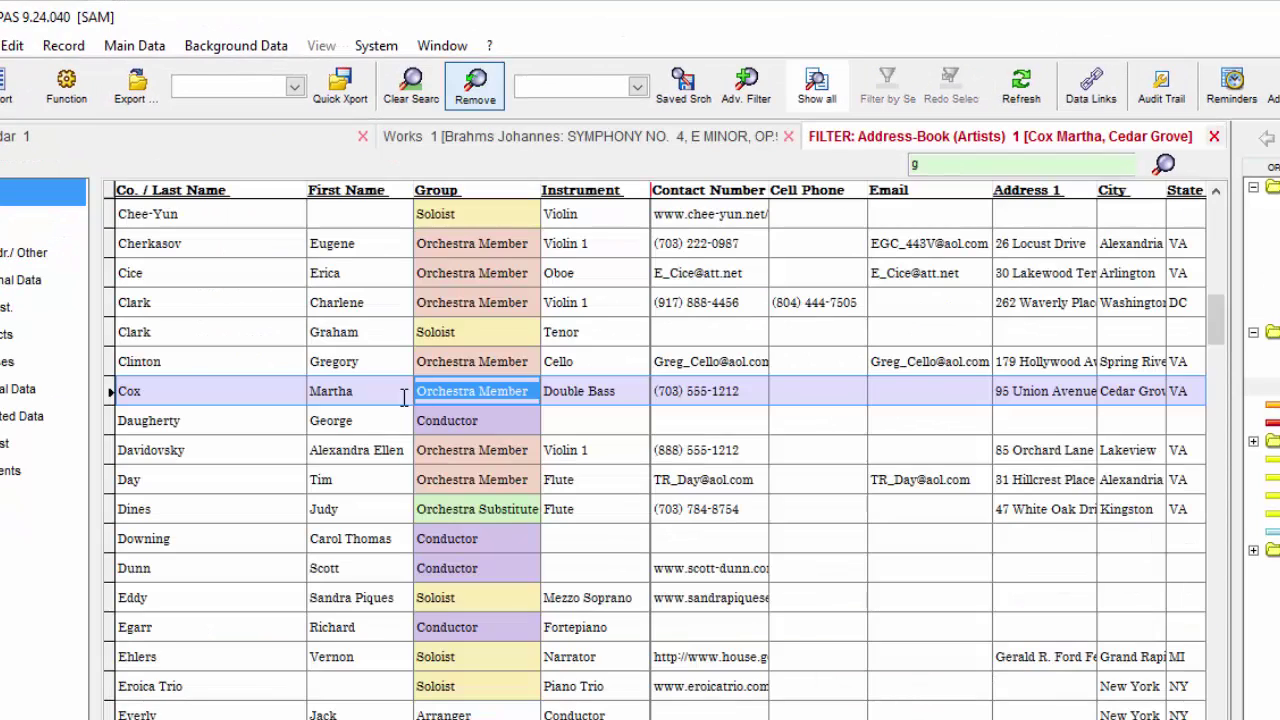
left_click(185, 362)
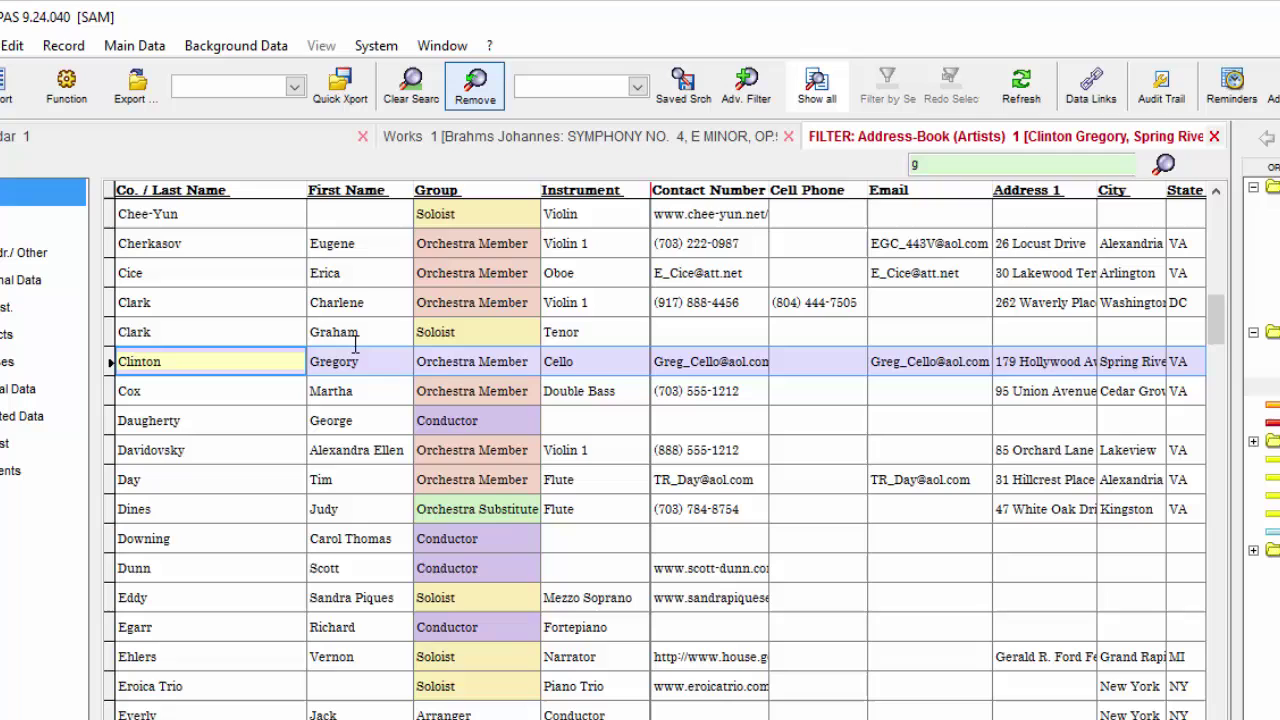
left_click(50, 232)
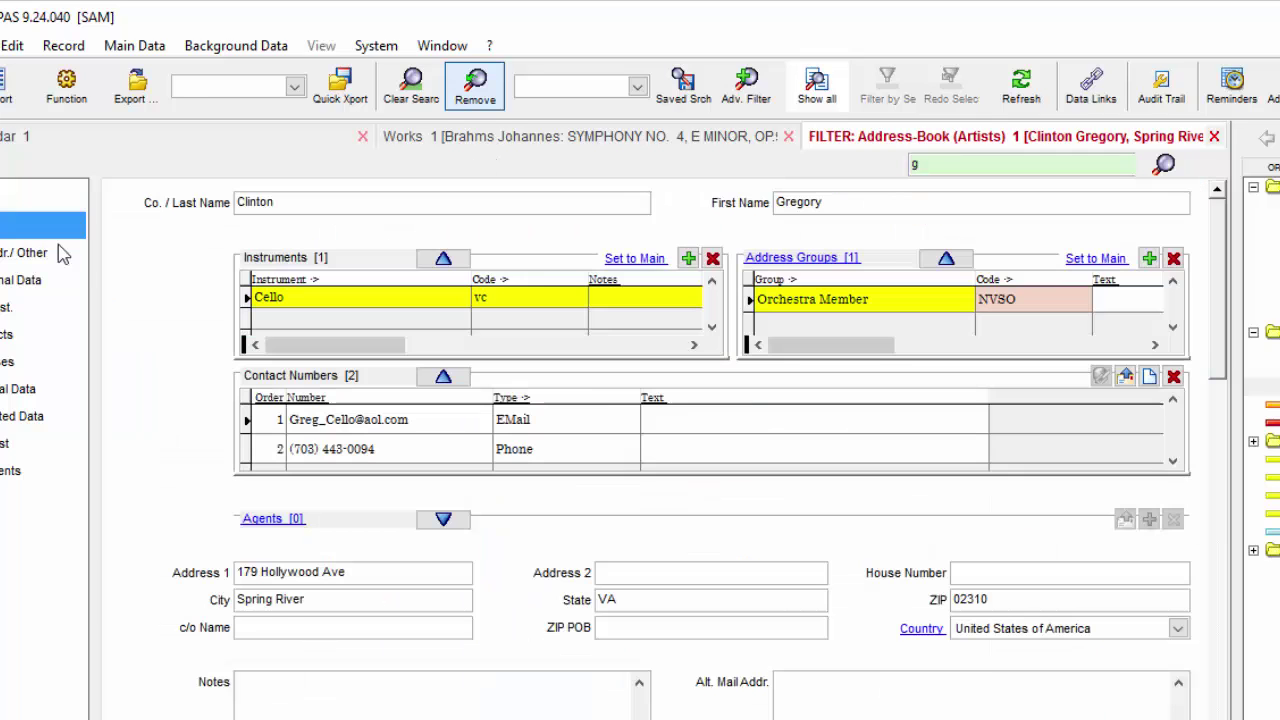
double_click(323, 203)
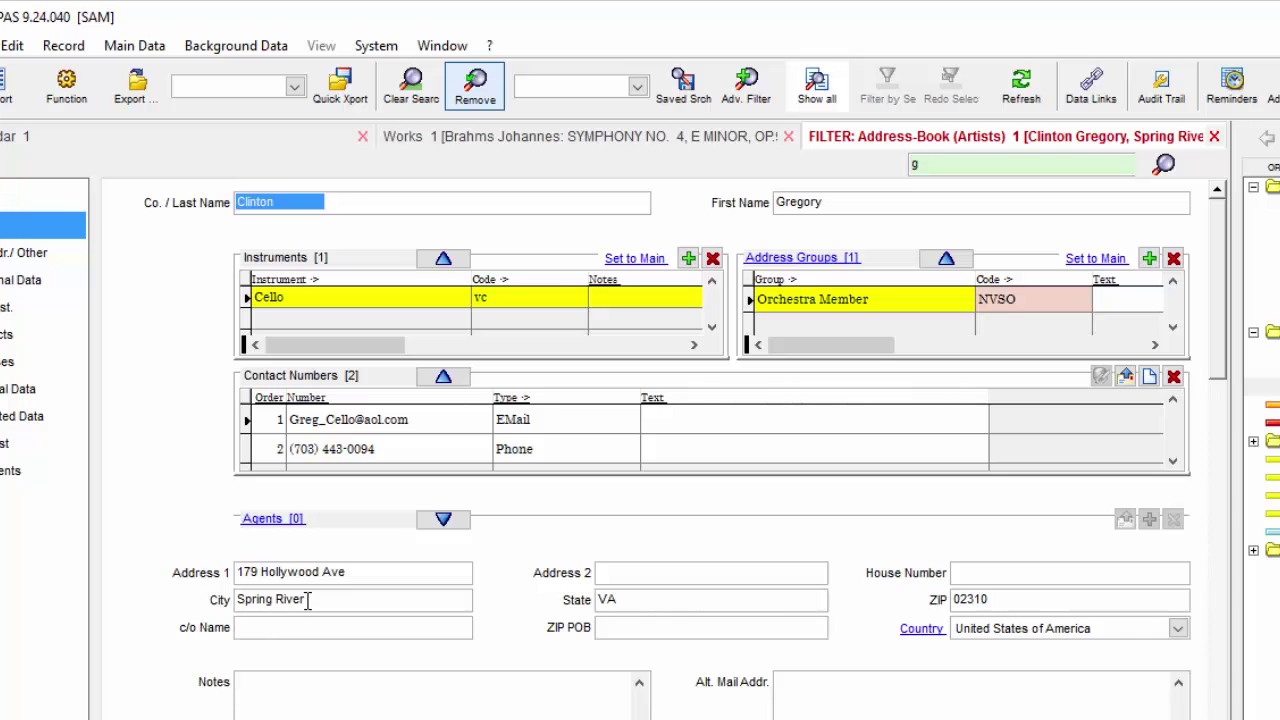
left_click_drag(306, 600, 222, 590)
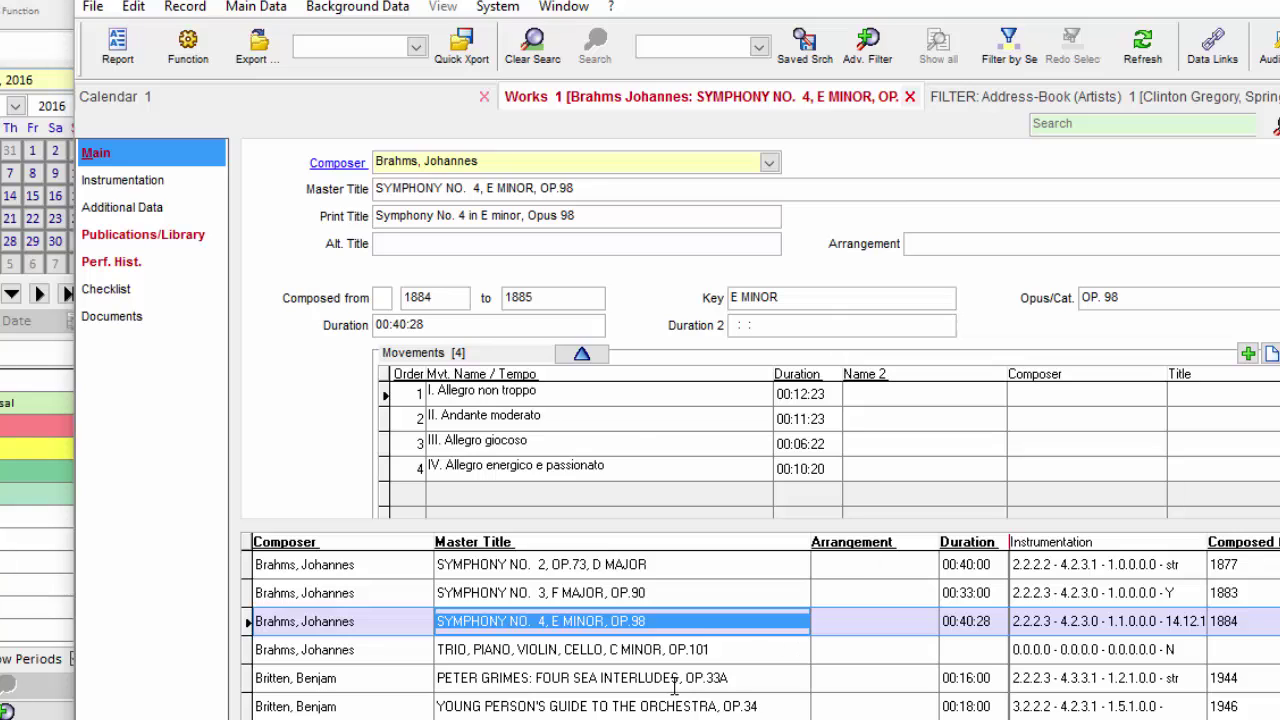
Select Symphony No. 4, Peter Grimes: Four Sea Interludes and Symphony No. 2 together in the Works list
left_click(674, 688)
left_click(704, 612, "ctrl")
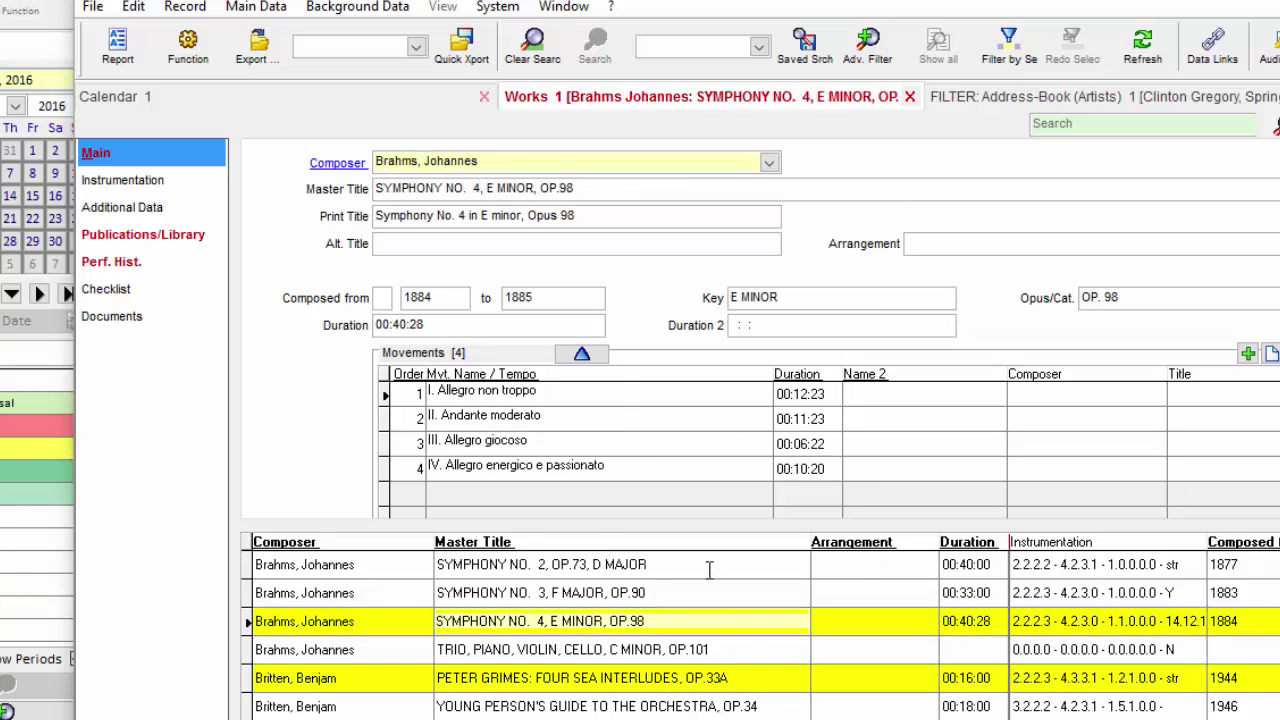
left_click(709, 566, "ctrl")
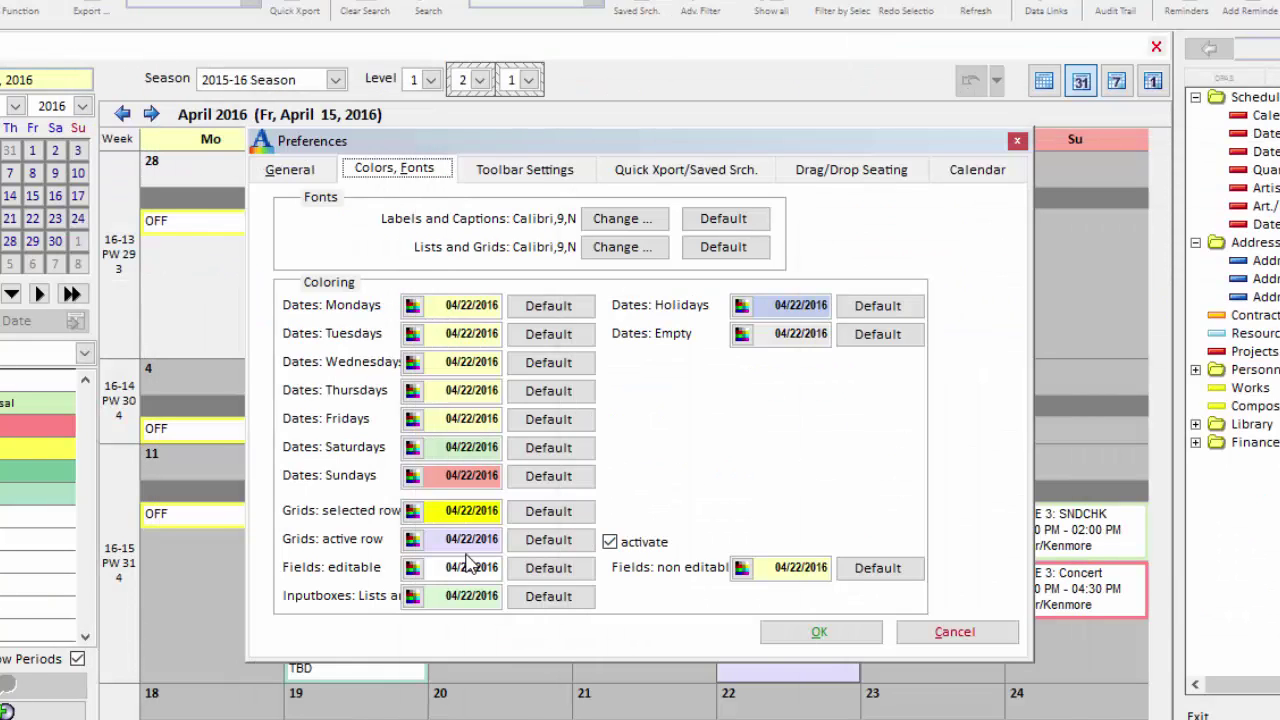
Review the active grid row color and the toolbar button caption, font size, height and width preferences
left_click(472, 548)
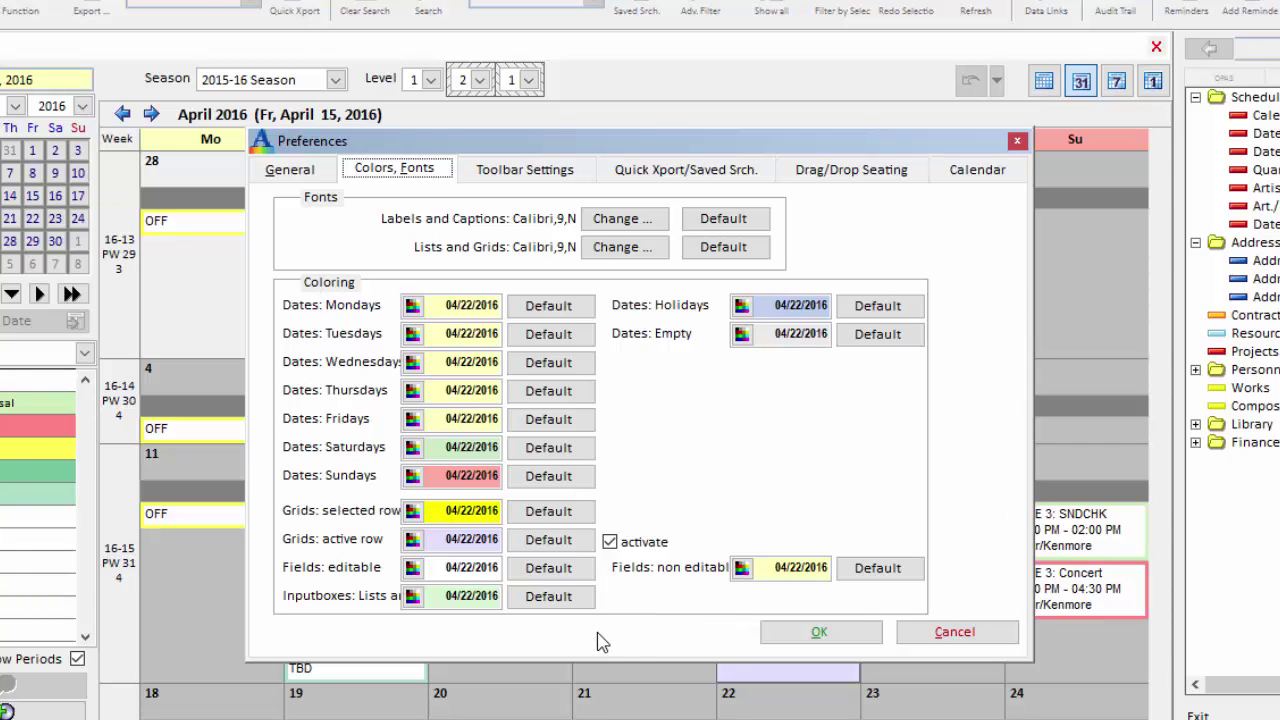
left_click(529, 176)
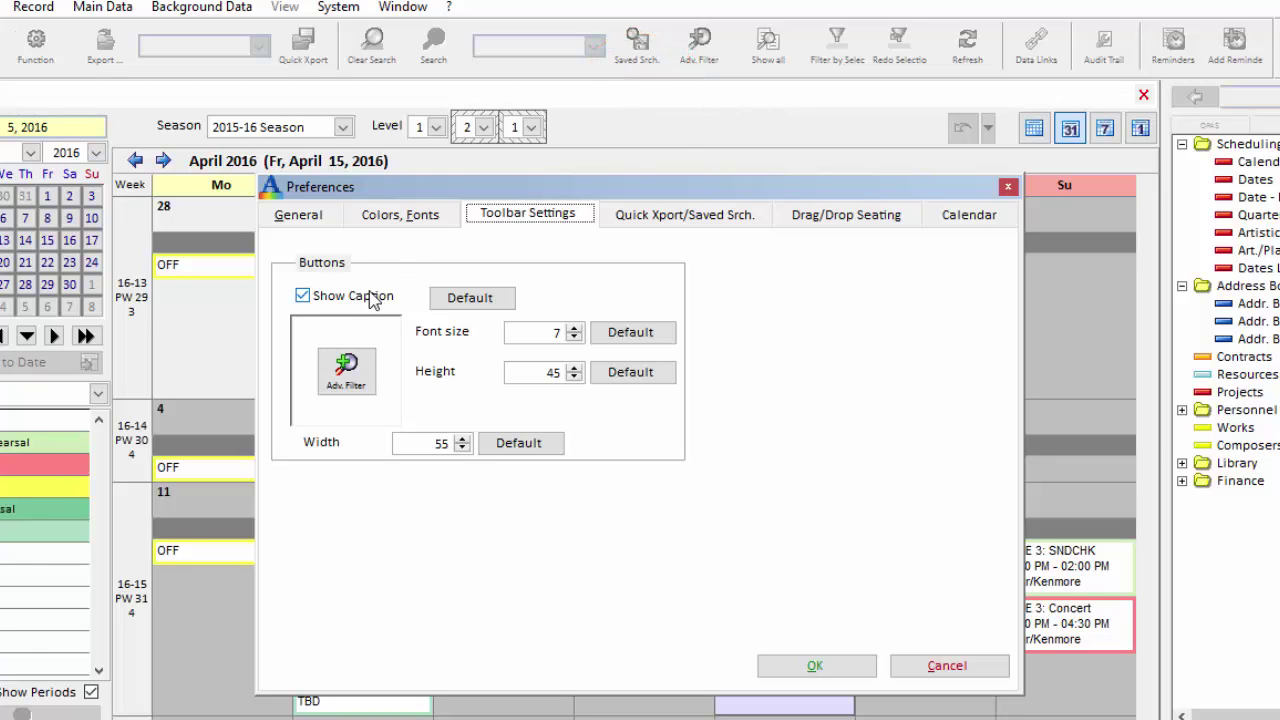
left_click(423, 449)
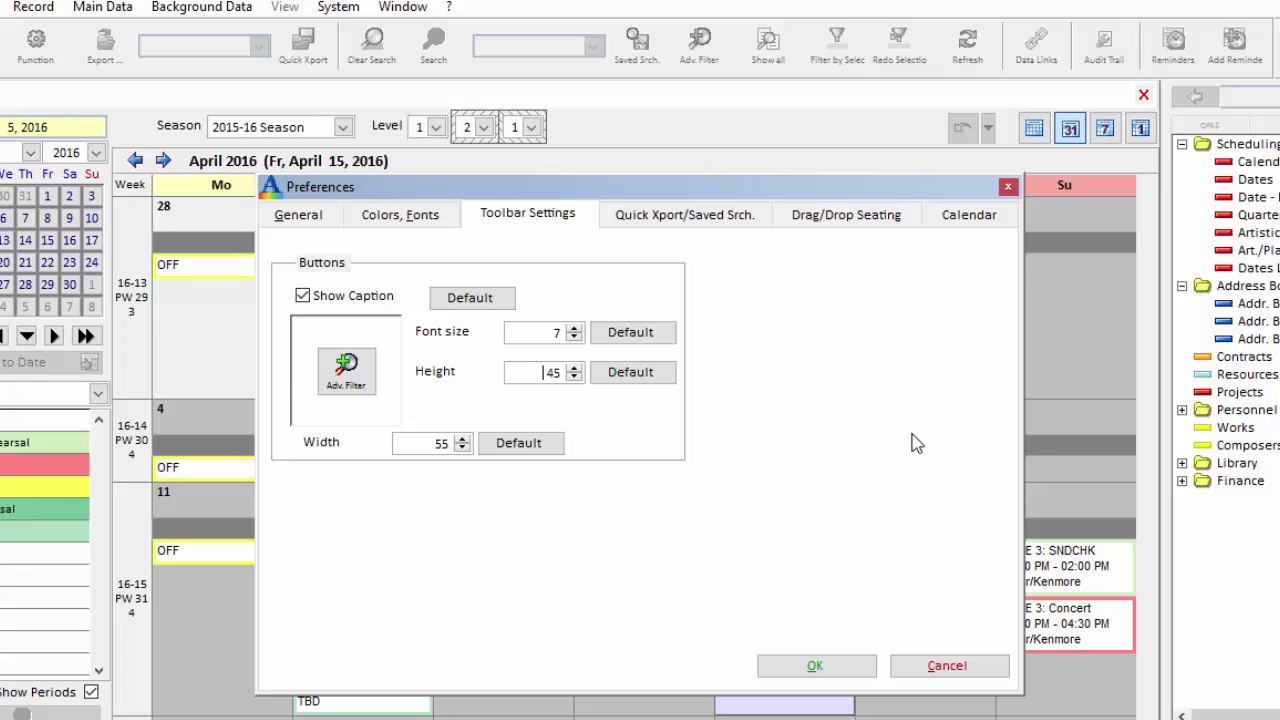
In the Calendar preferences, turn off Open Calendar with last selected Date and toggle Link Date Selection to Calendar
left_click(967, 221)
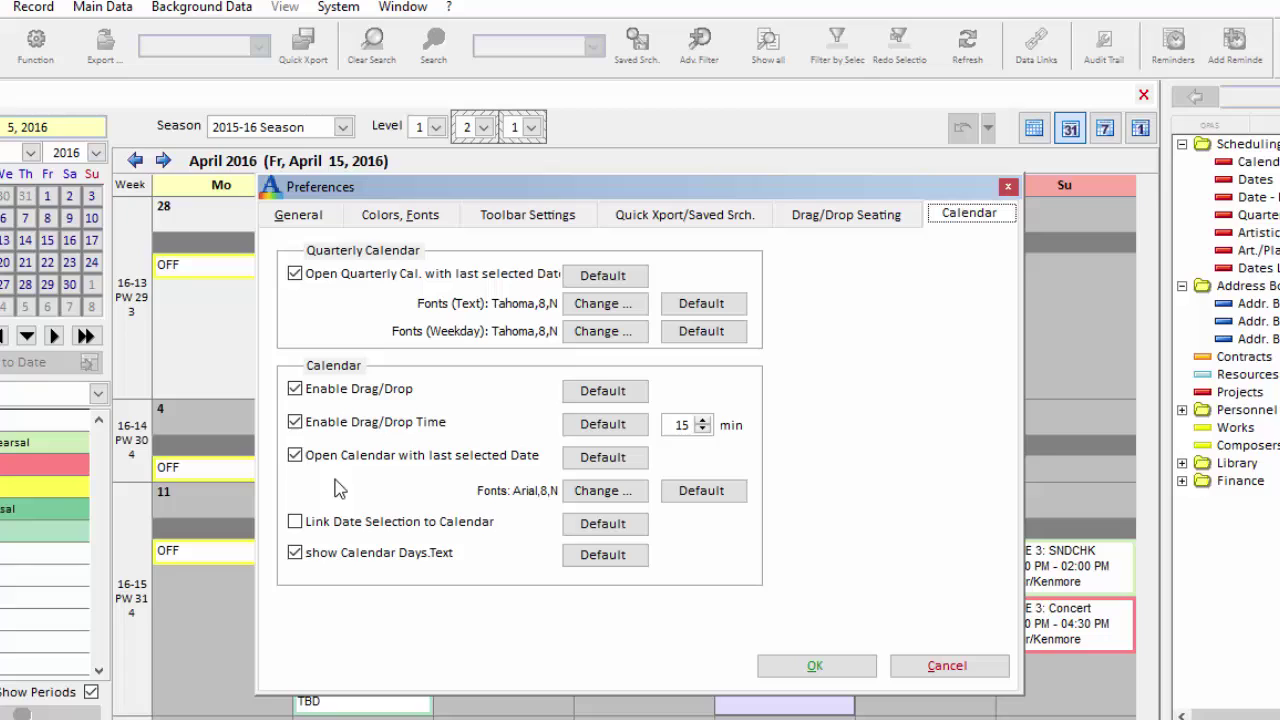
left_click(295, 455)
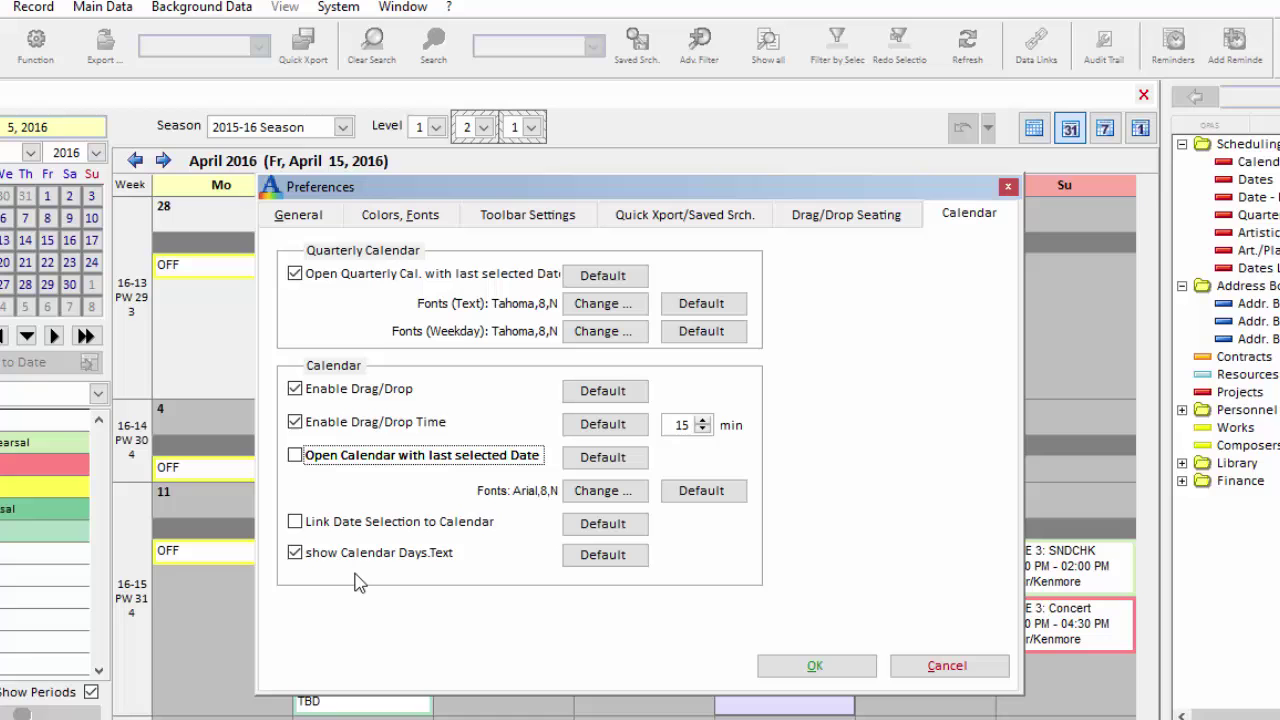
left_click(360, 524)
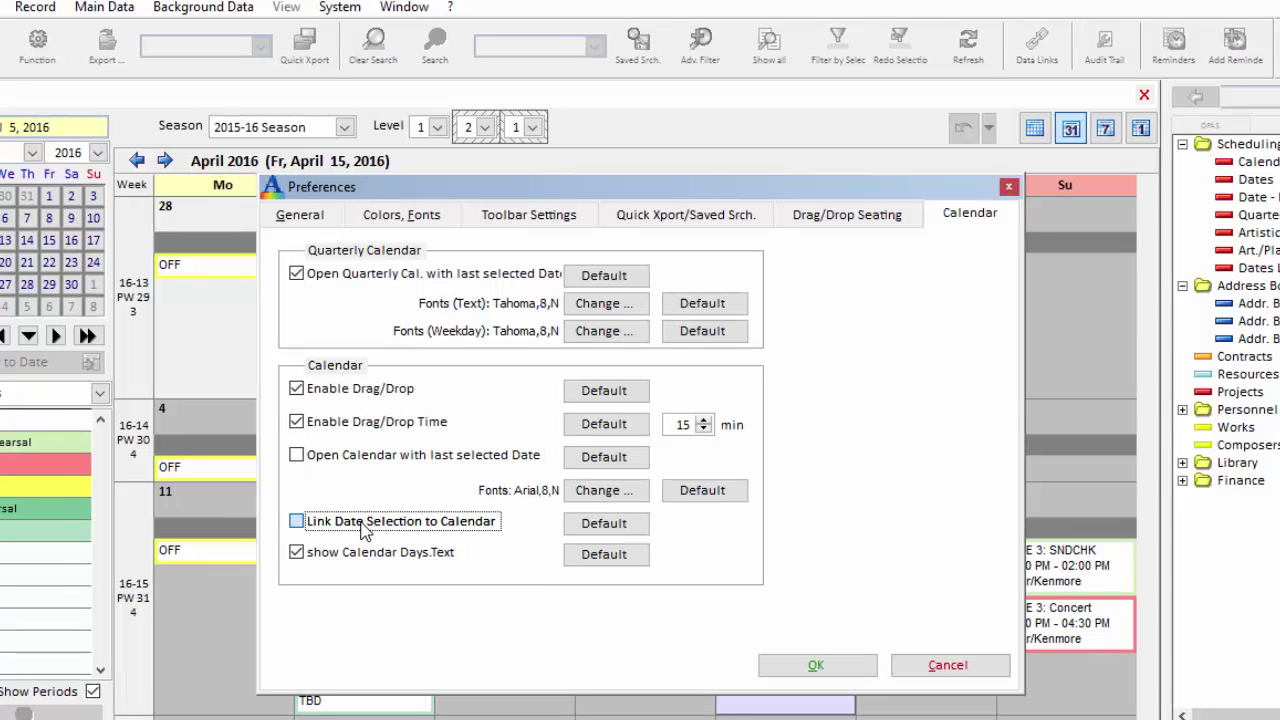